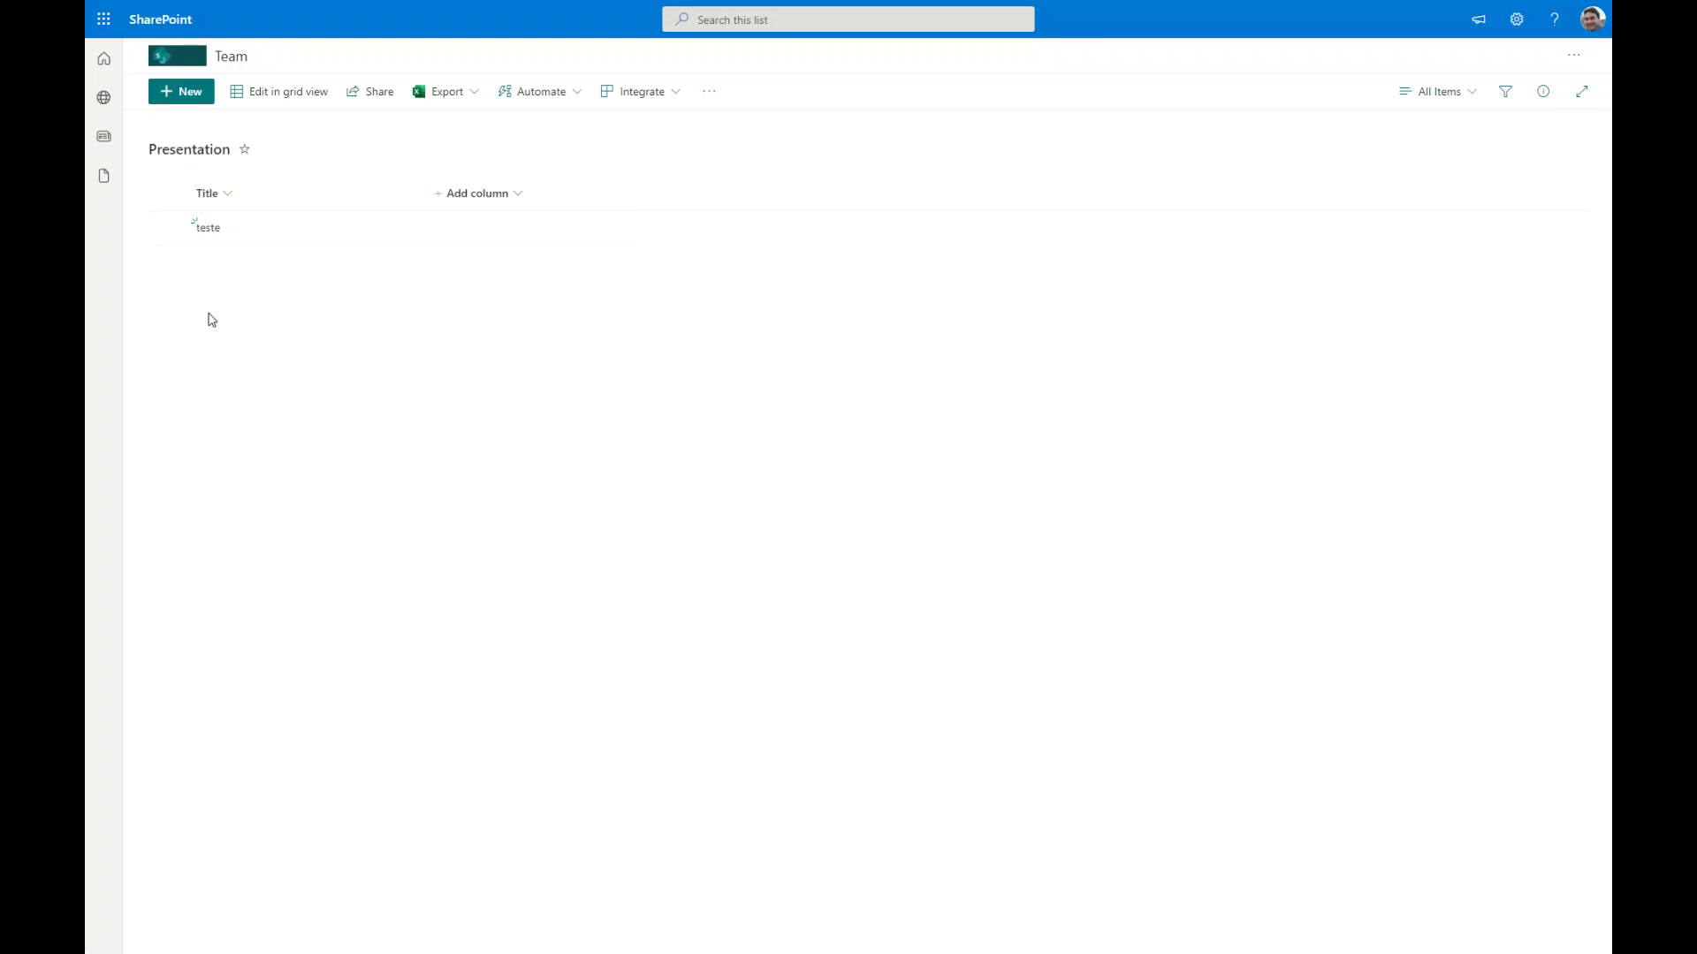
- Add a Date and time column named DueDate to the Presentation list
left_click(516, 198)
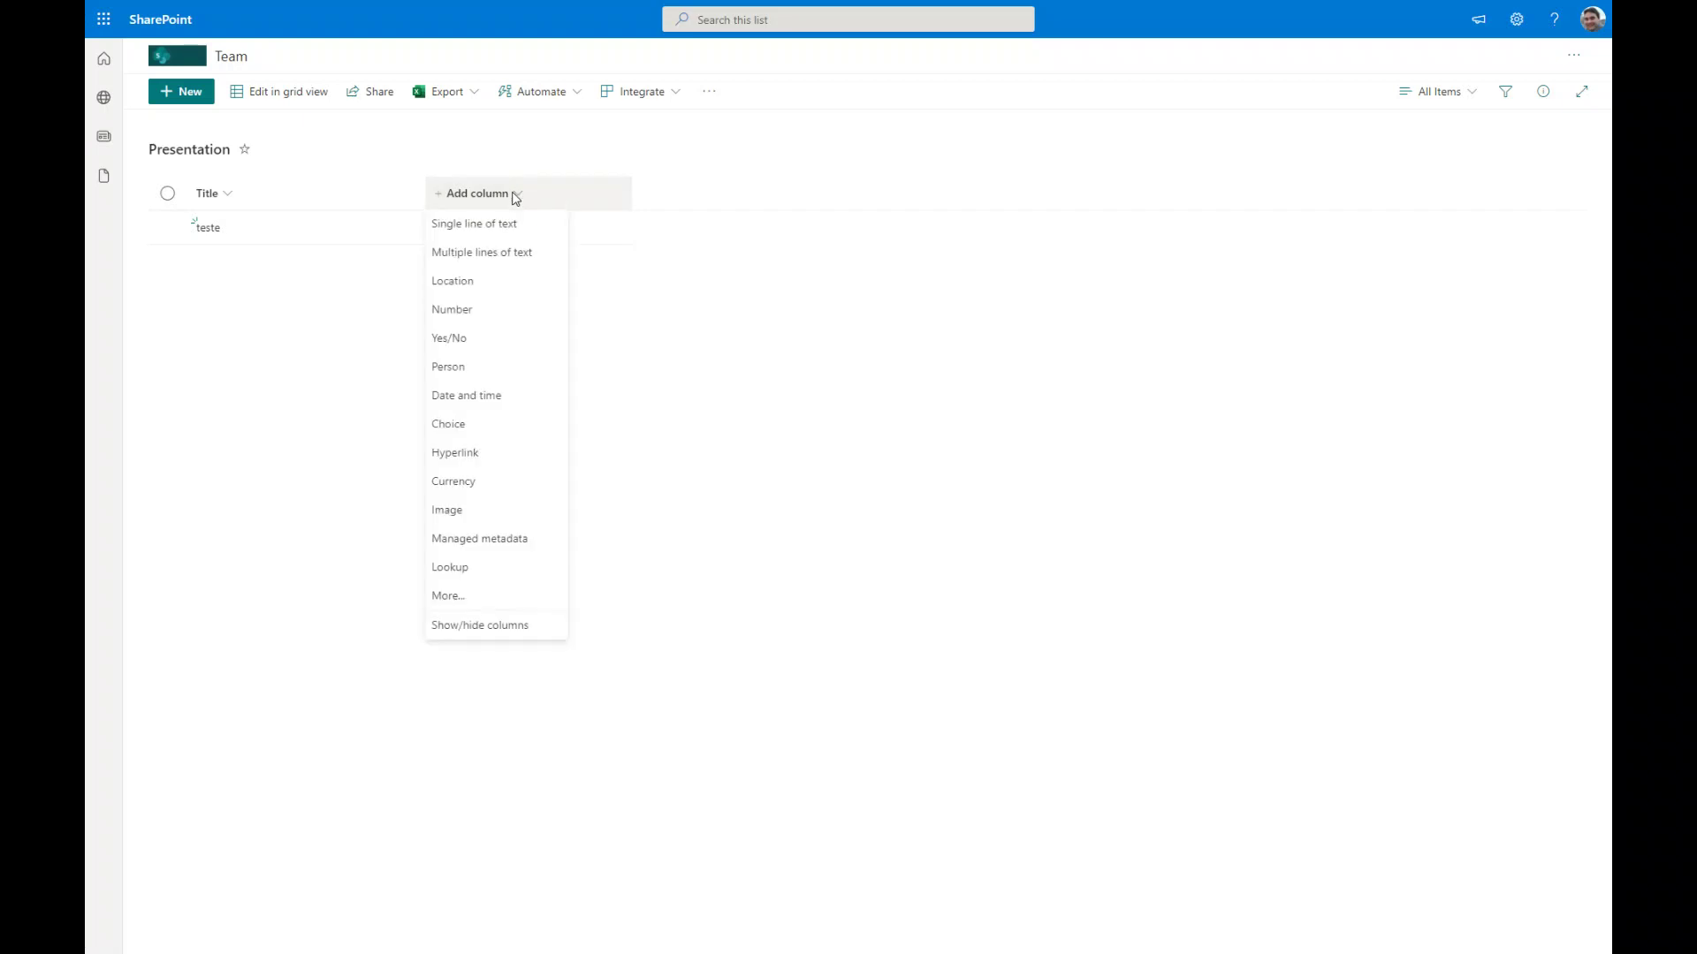
left_click(469, 402)
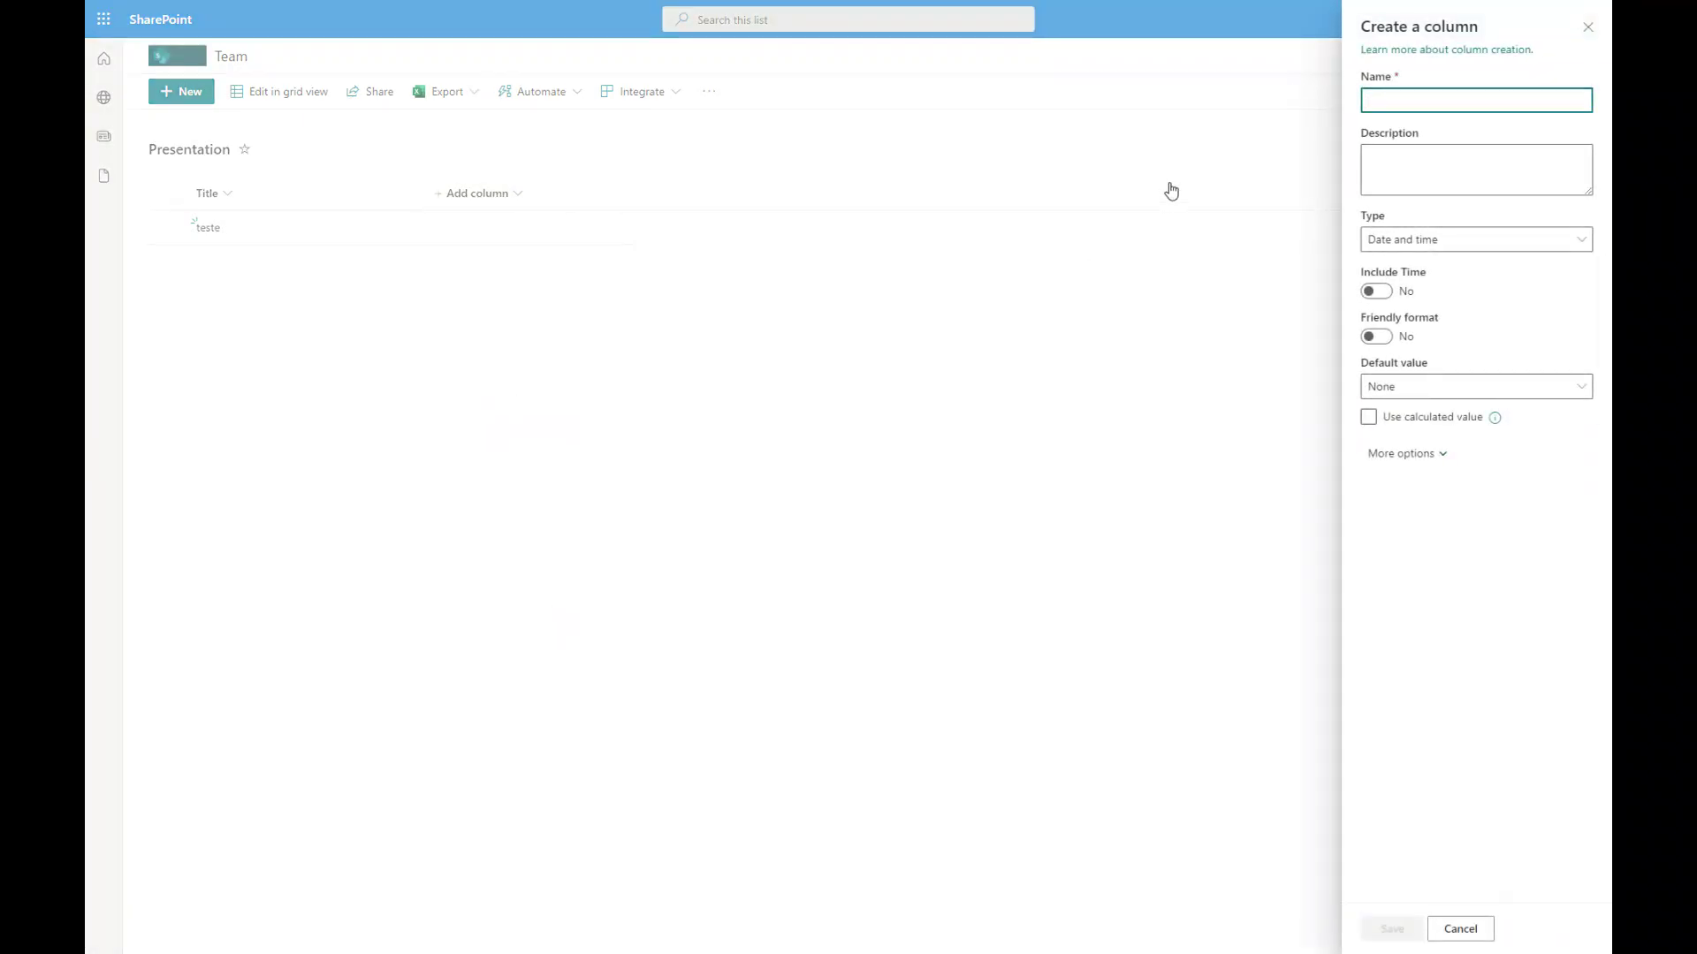
type("DueDate")
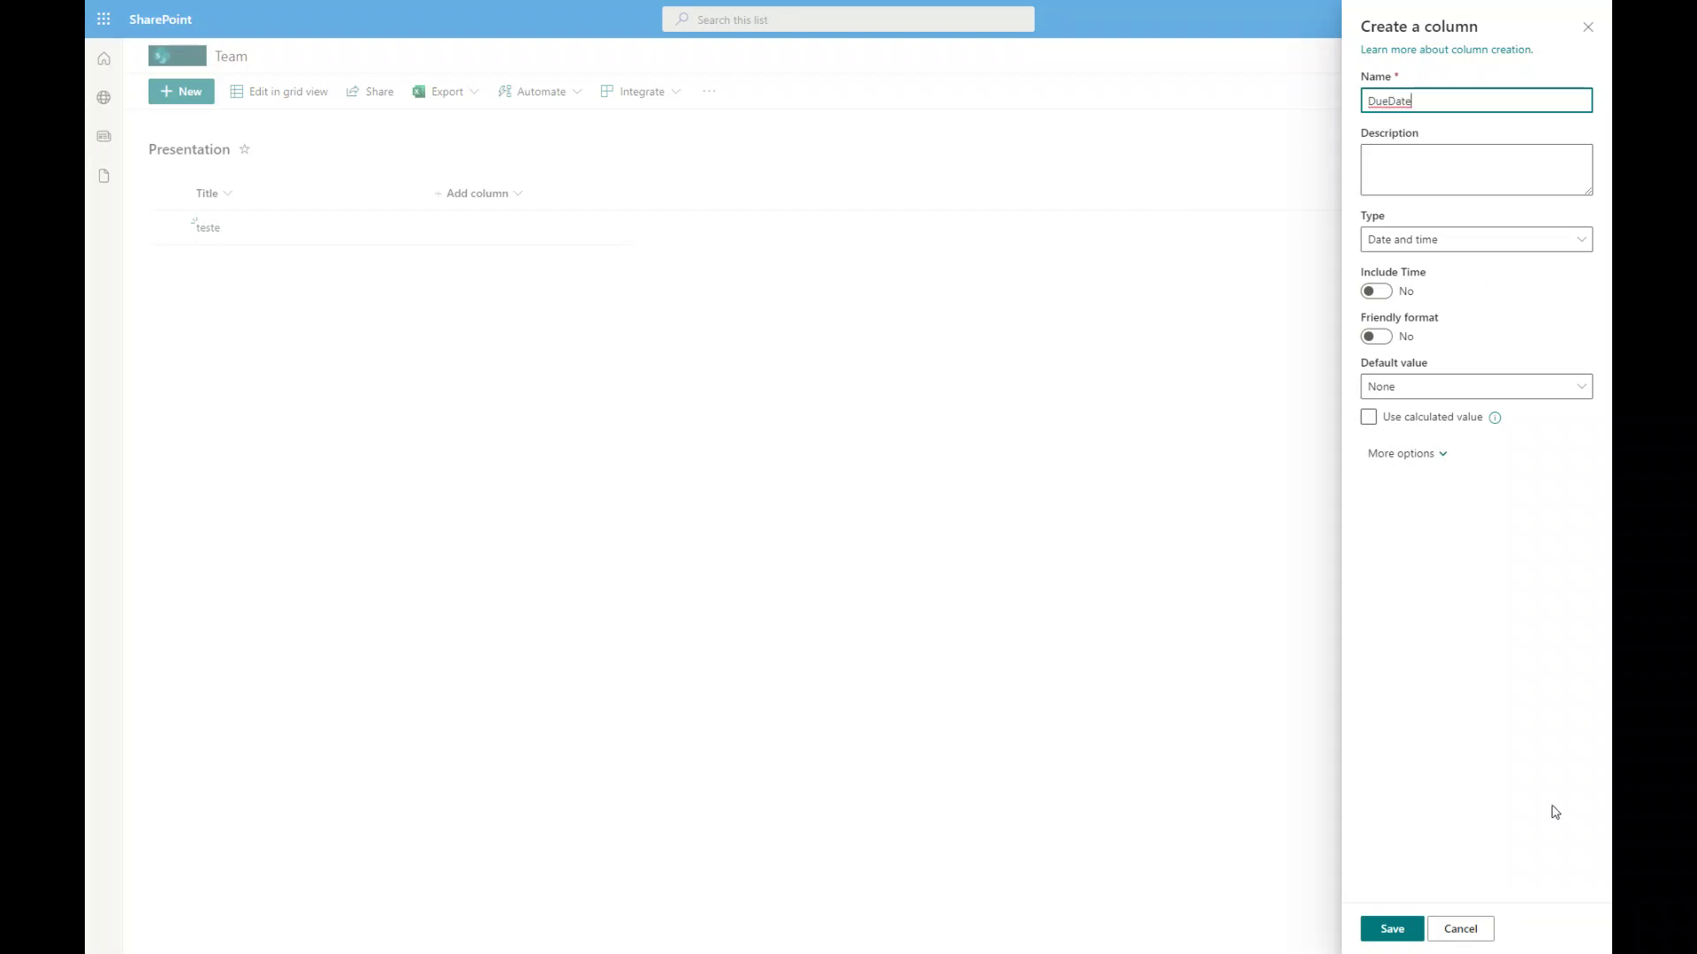
left_click(1404, 932)
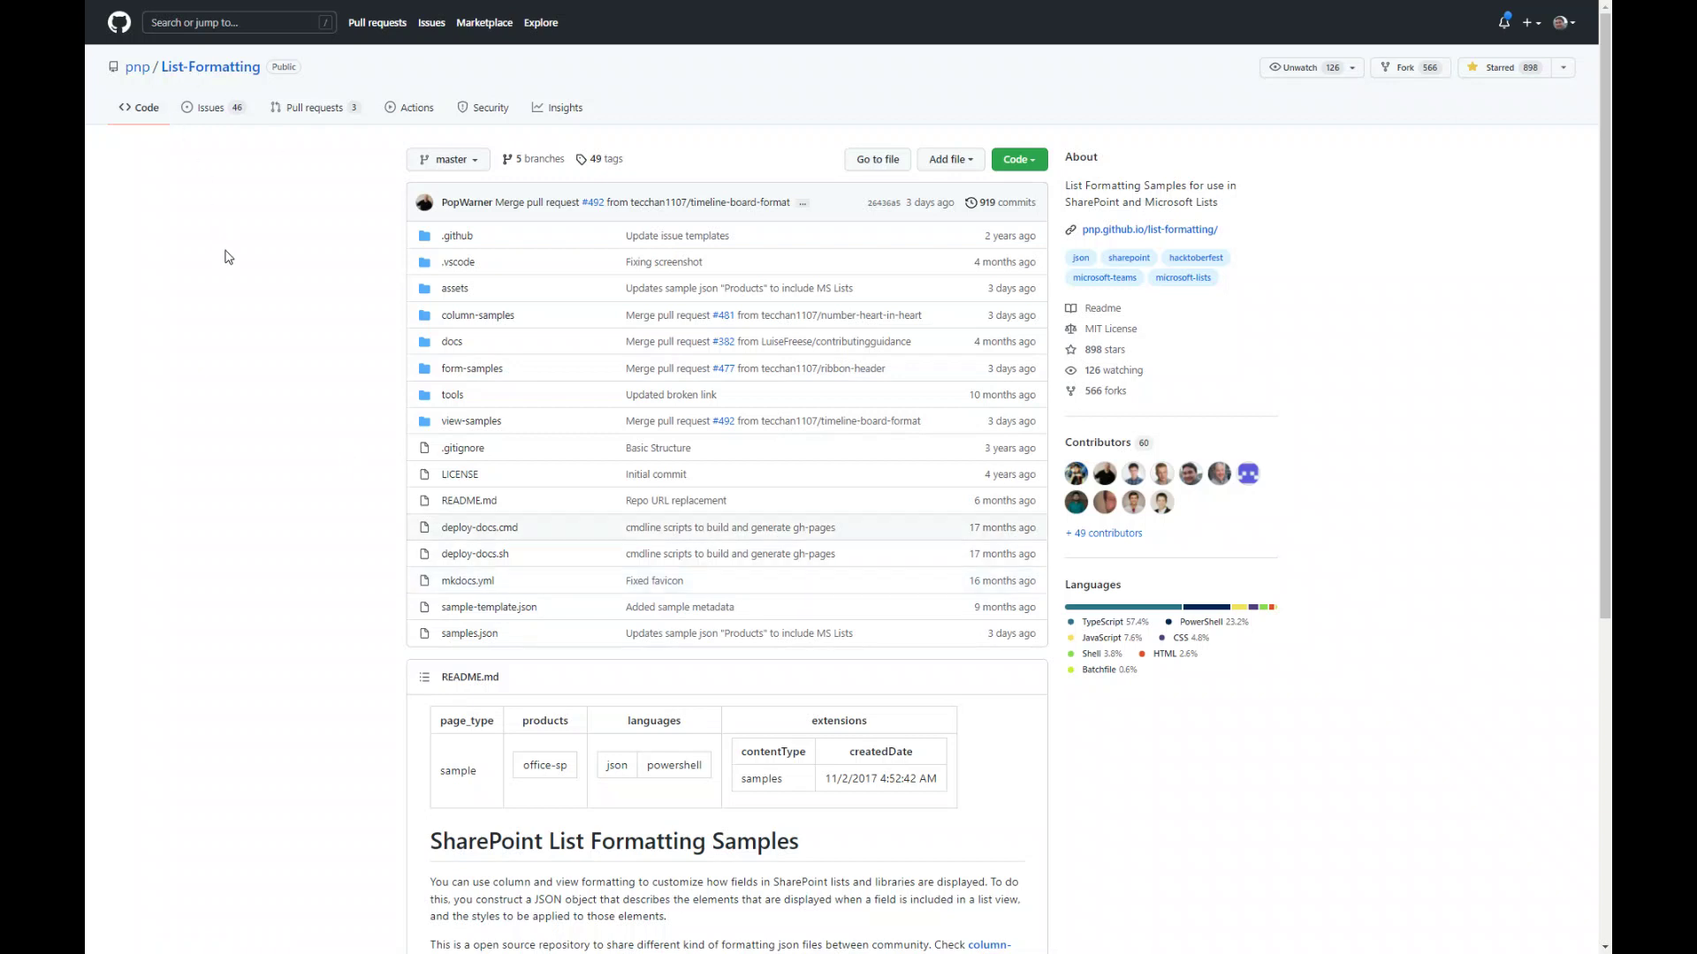
- Copy the raw contents of column-samples/date-compress-format/date-compress-format.json from the repository
left_click(457, 316)
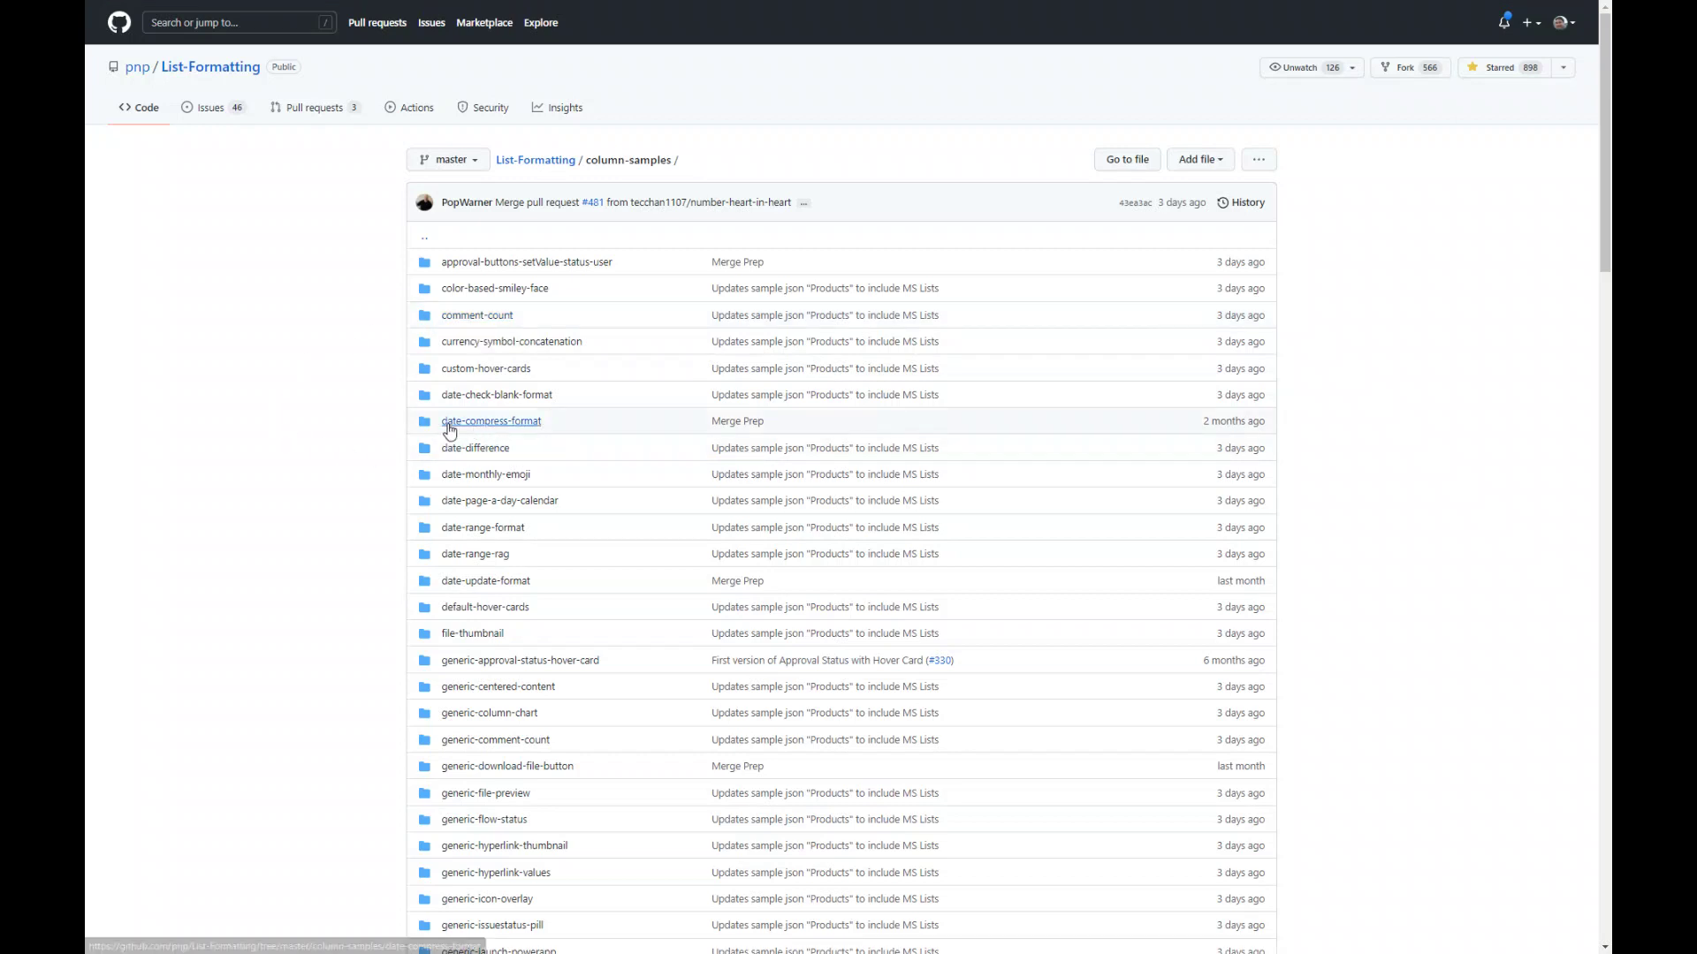
left_click(503, 425)
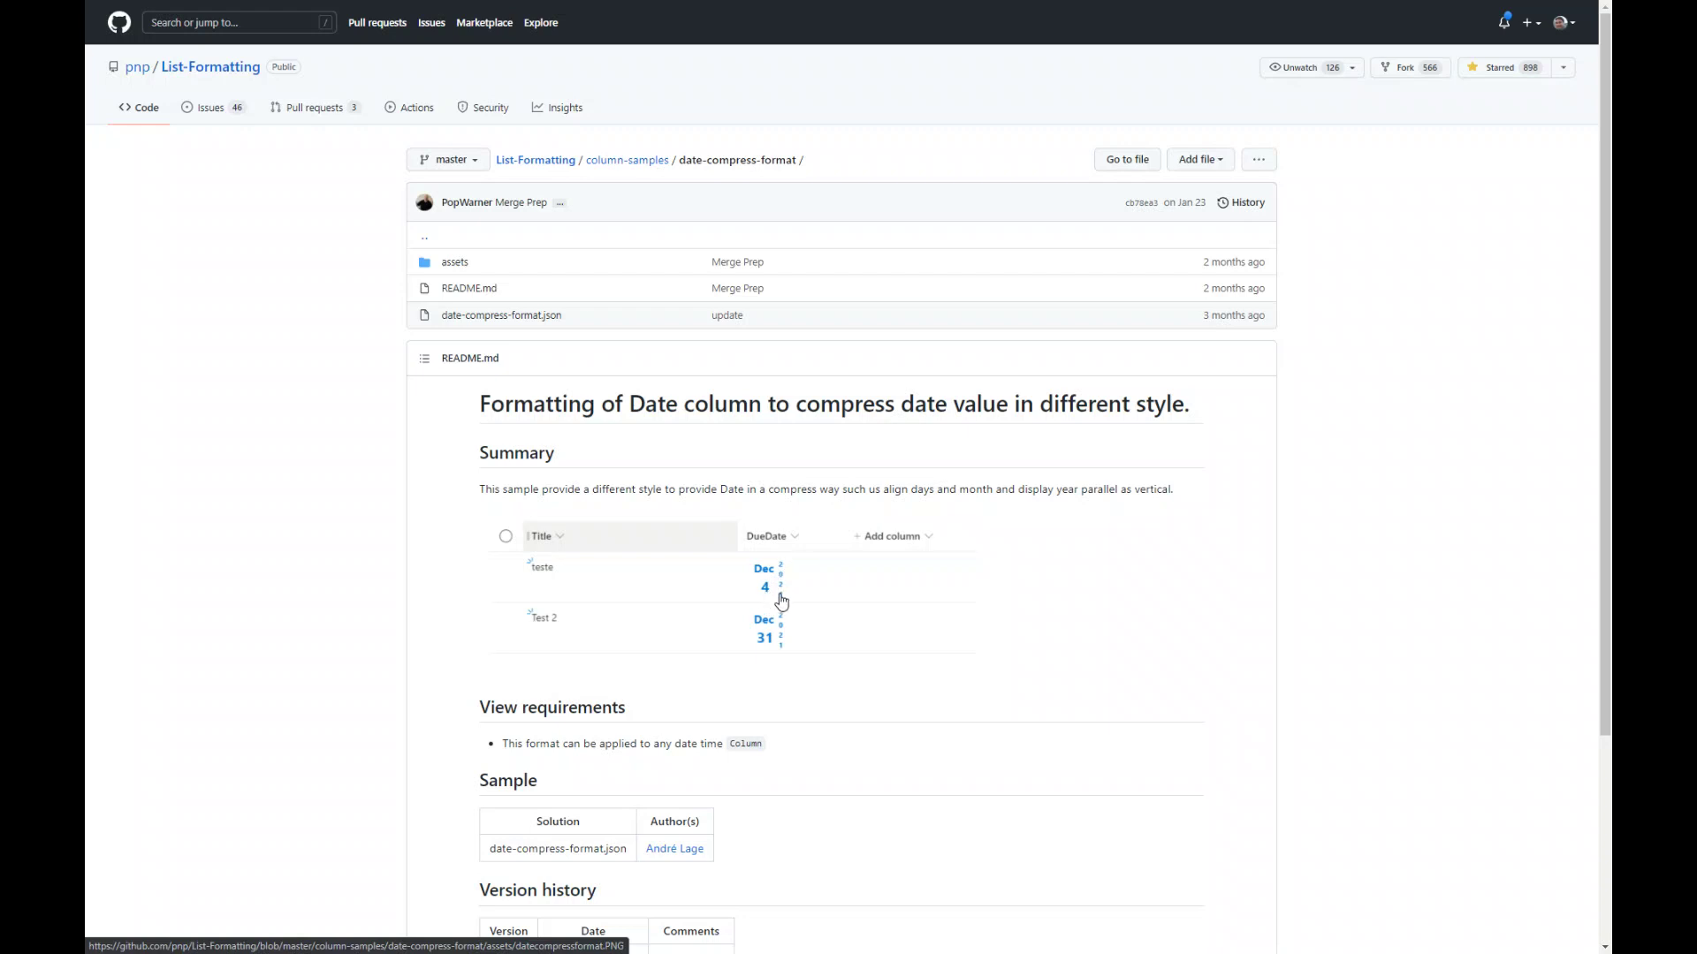
left_click(502, 323)
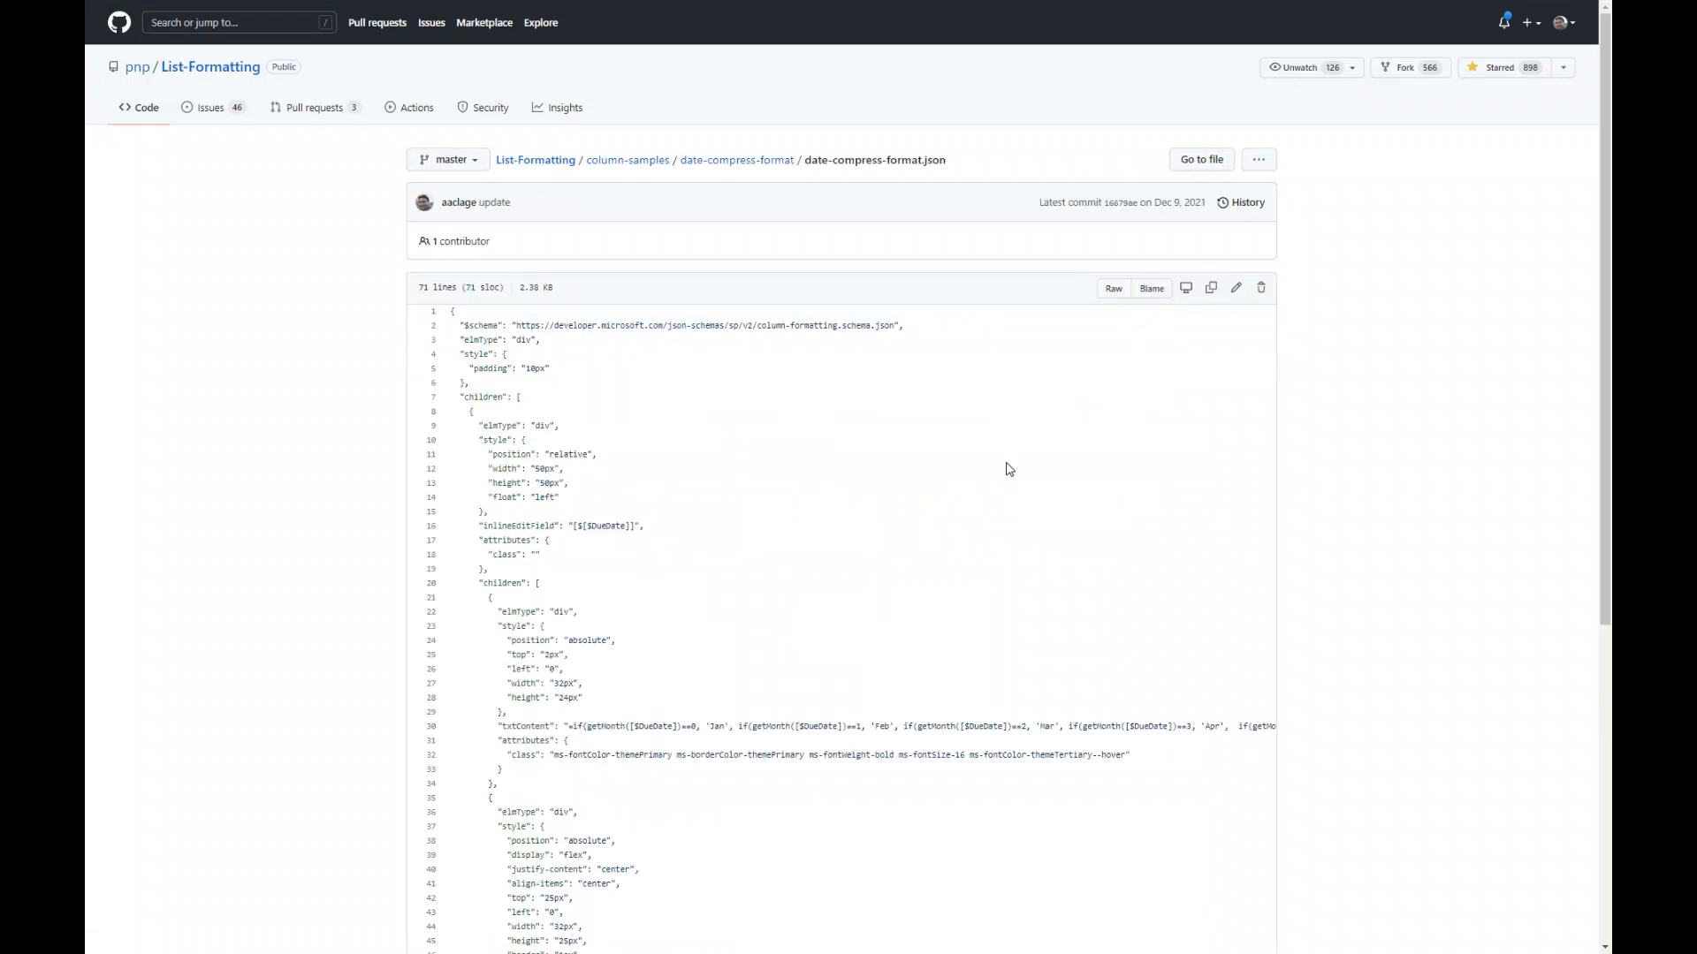
left_click(1216, 297)
- In DueDate's Advanced mode formatting, replace the JSON with the copied date-compress-format code and save
key("ctrl+Tab")
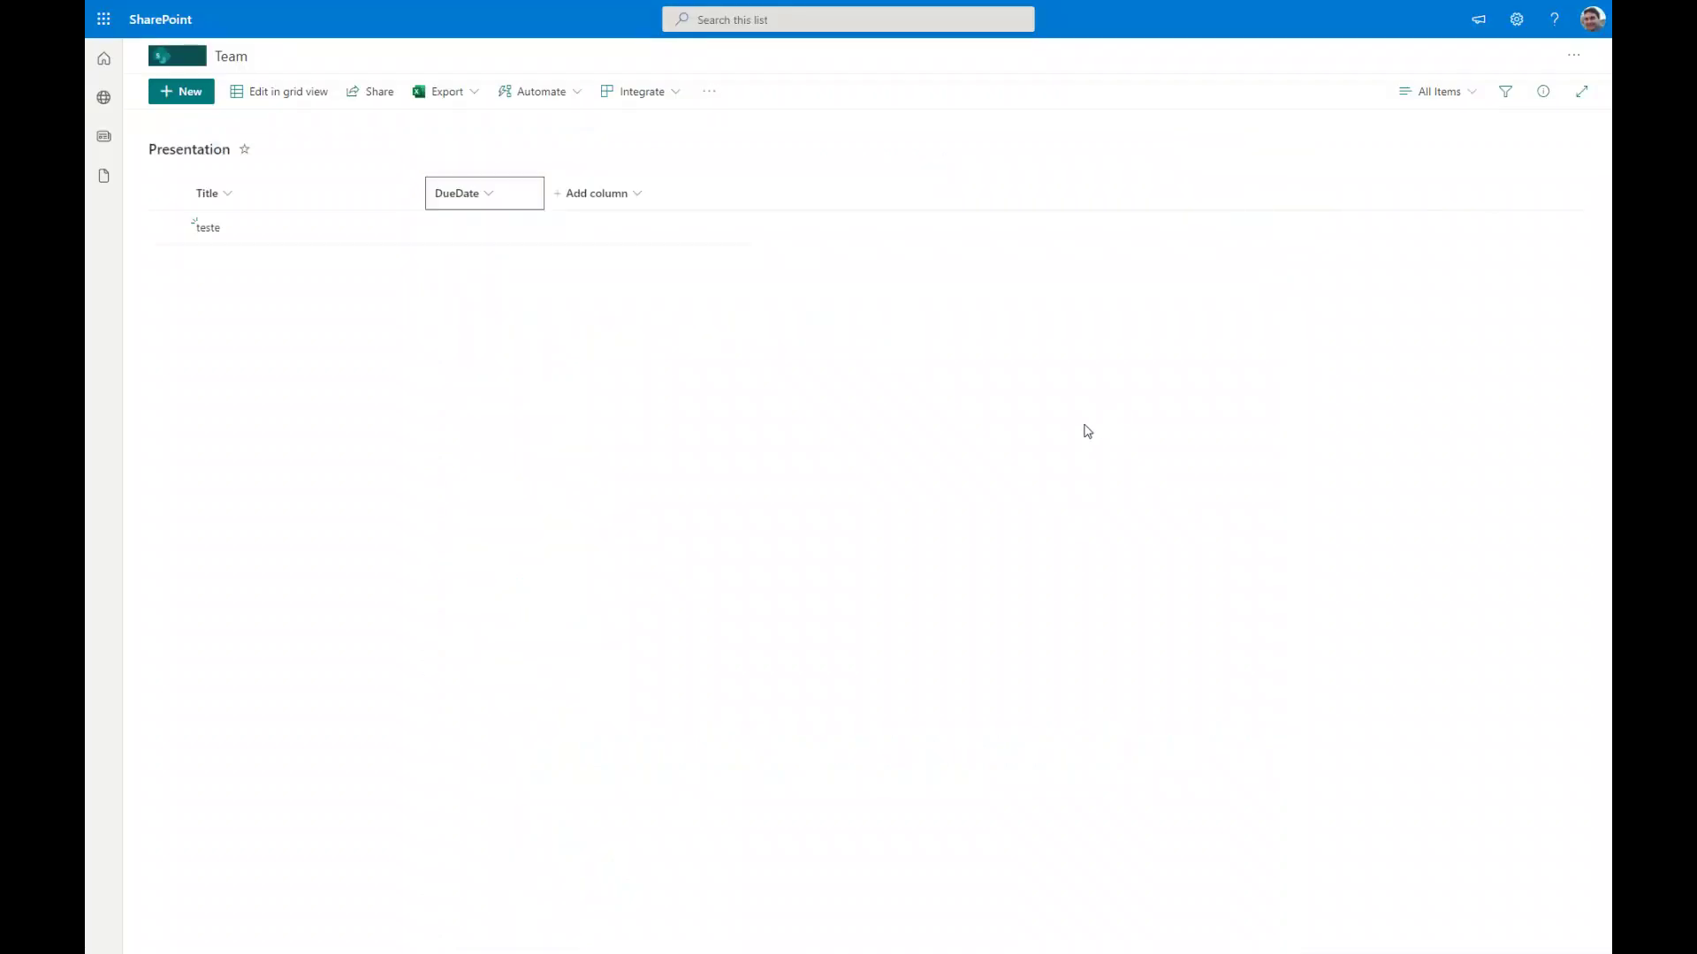
left_click(484, 196)
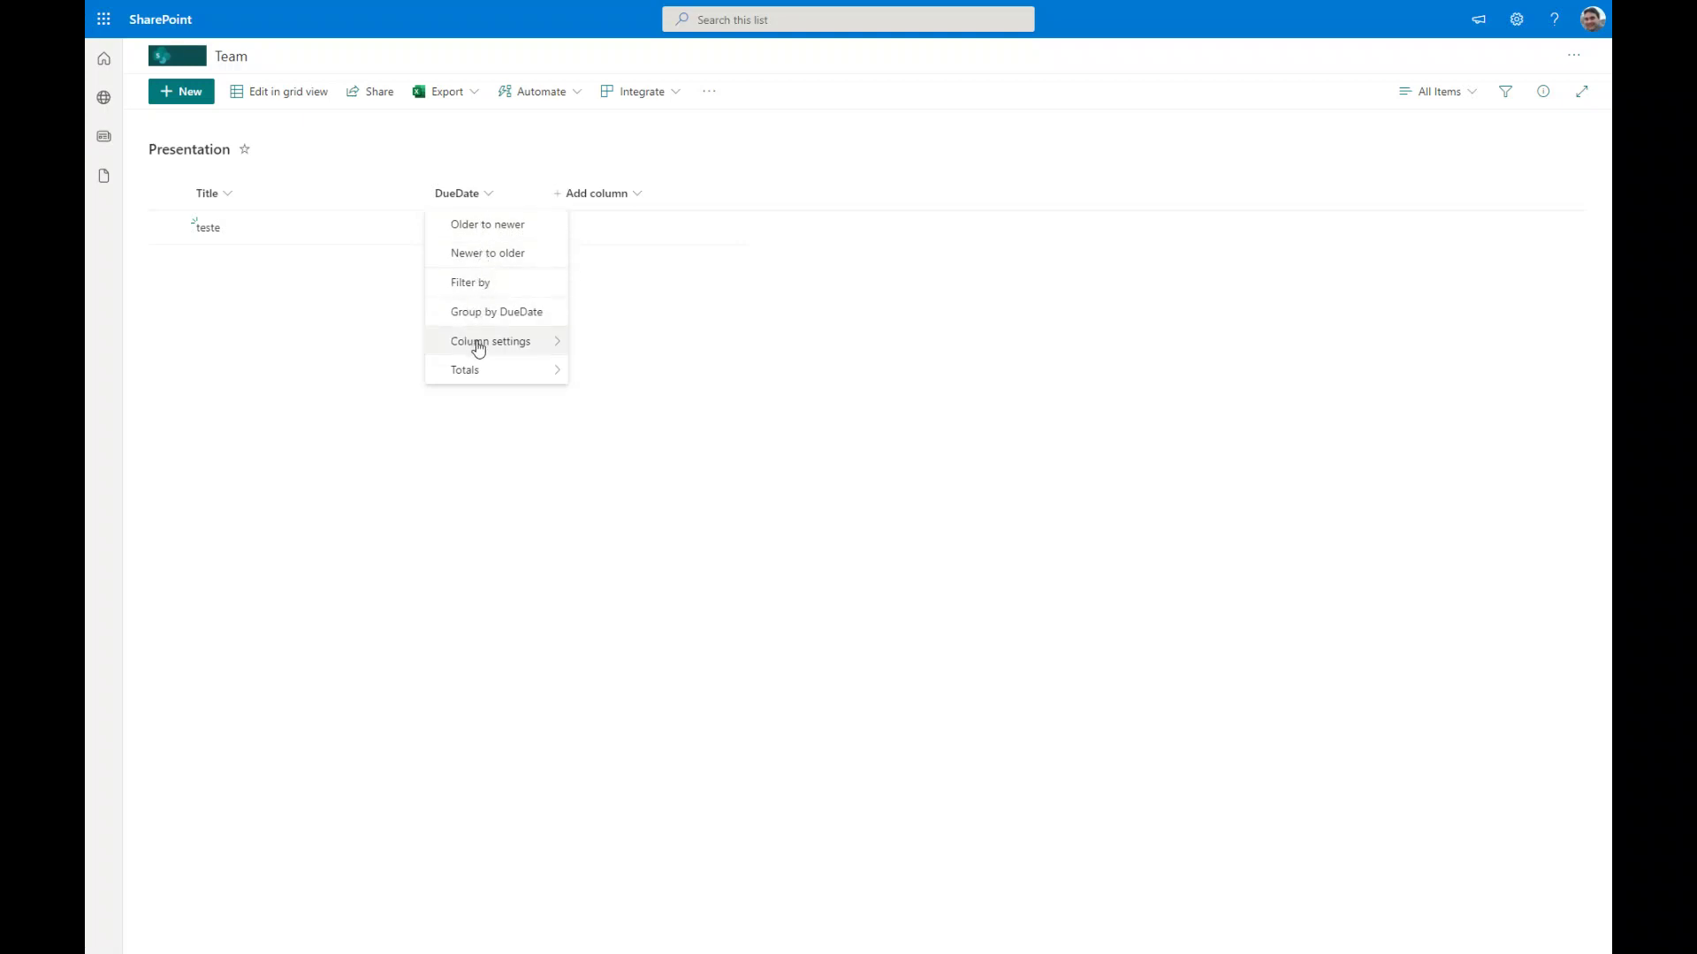
mouse_move(478, 347)
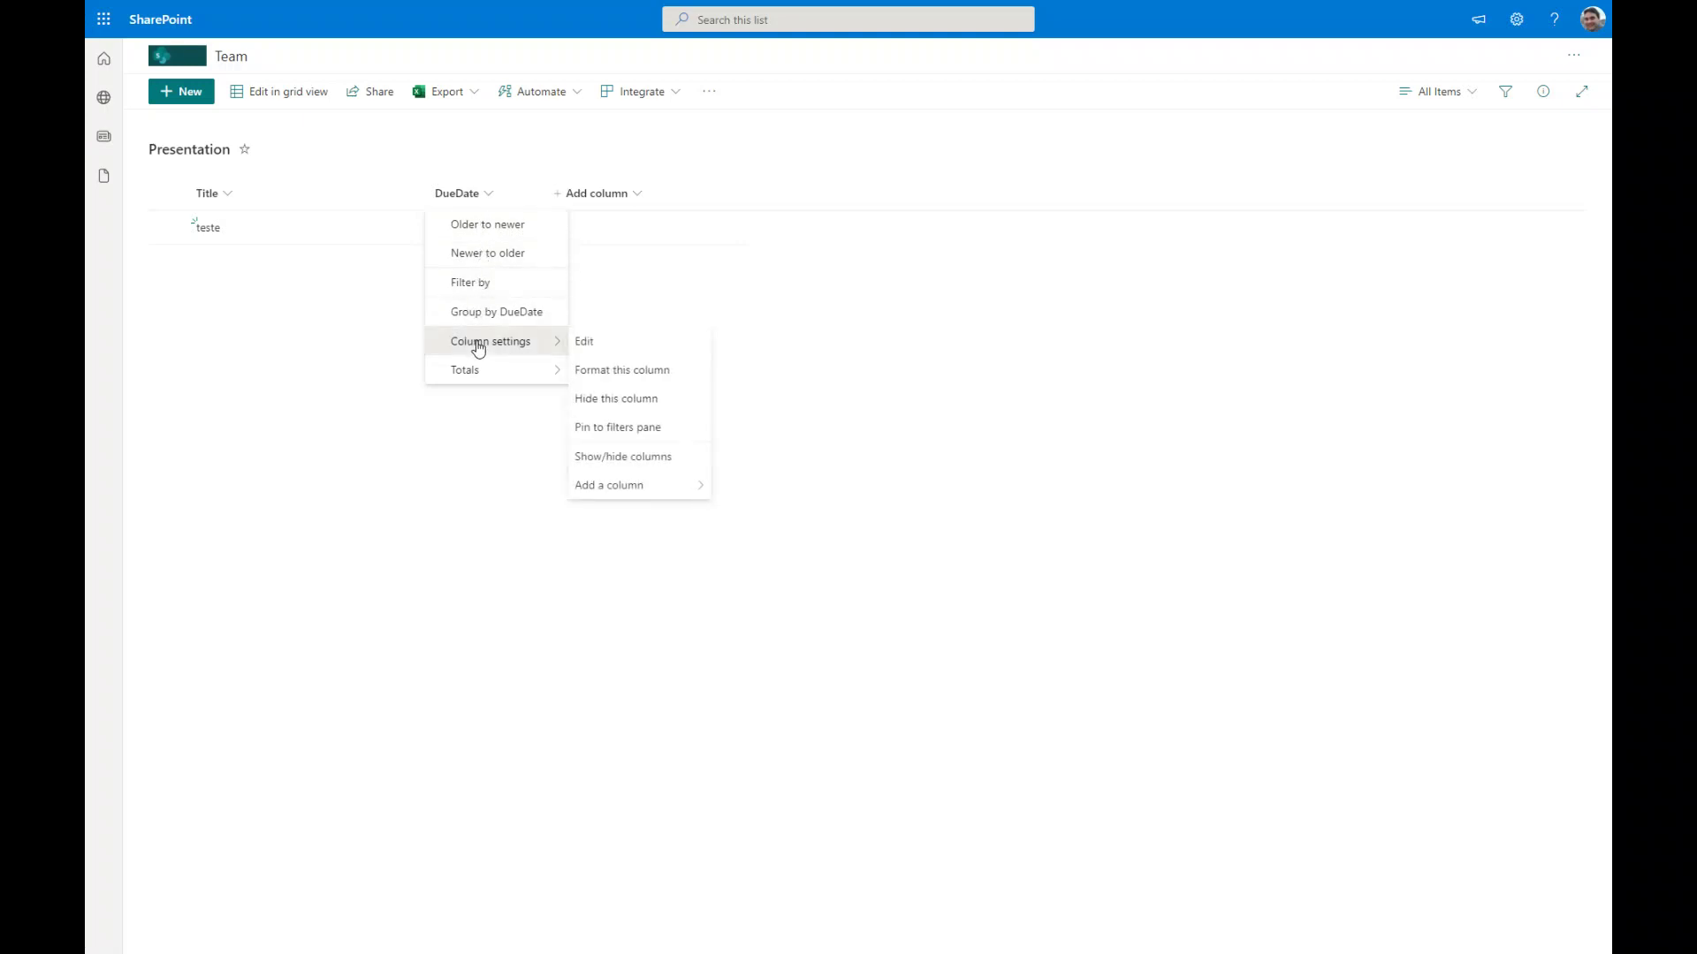
left_click(643, 382)
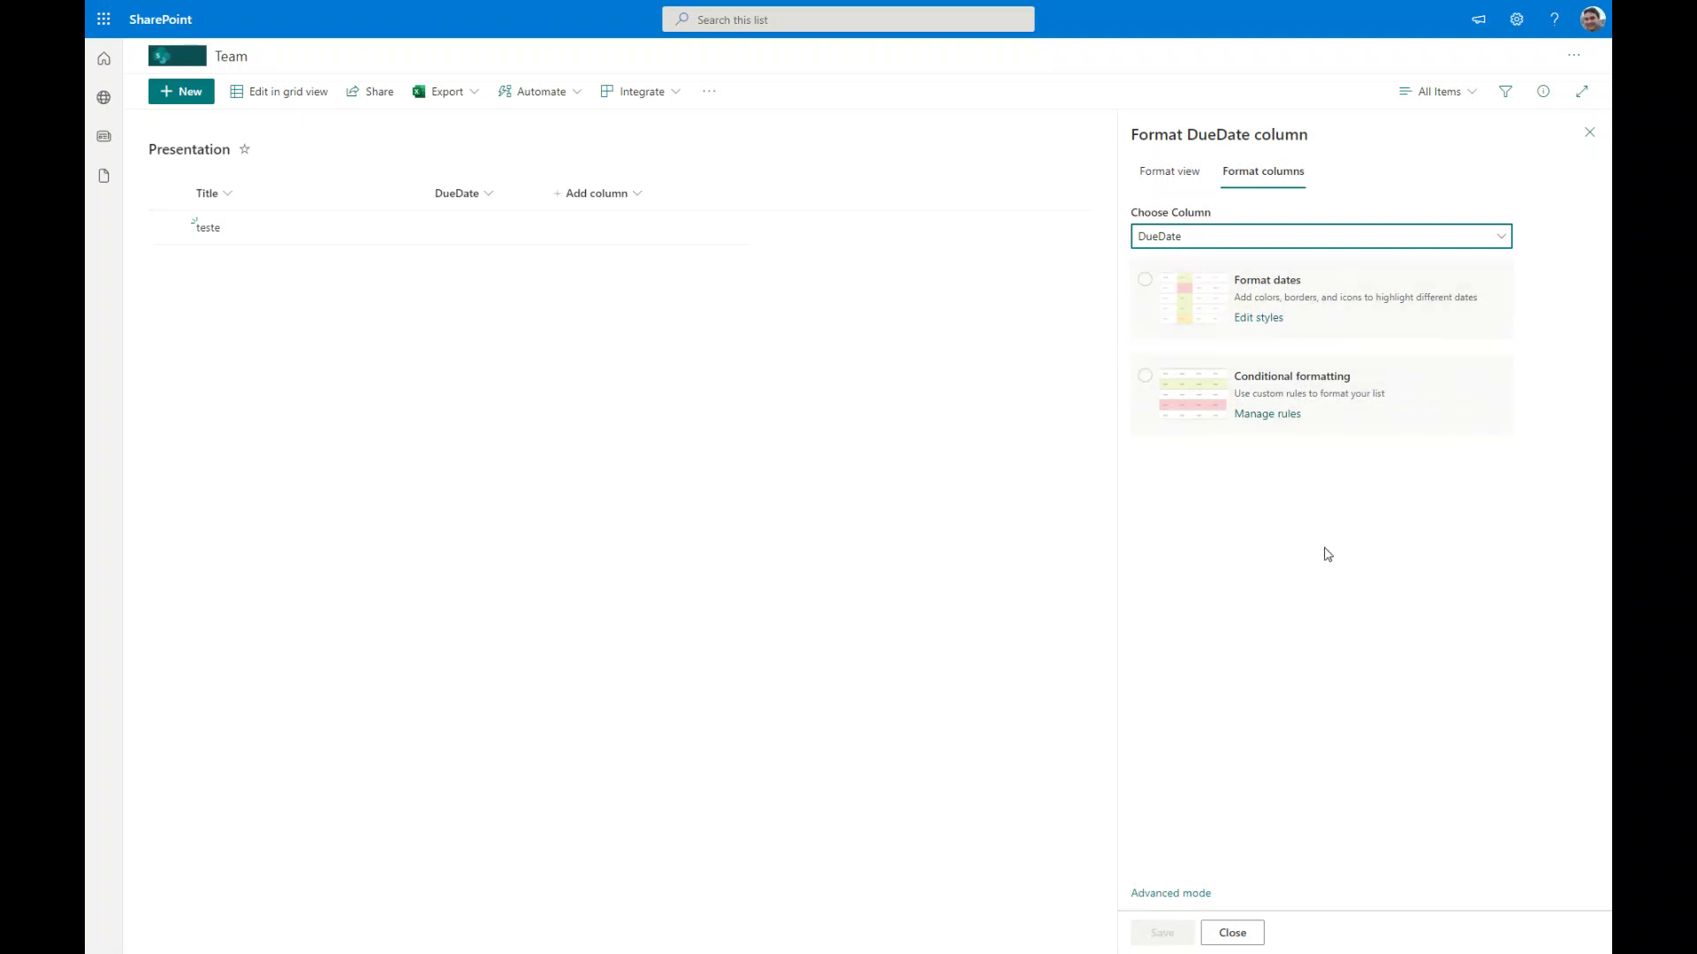
left_click(1184, 894)
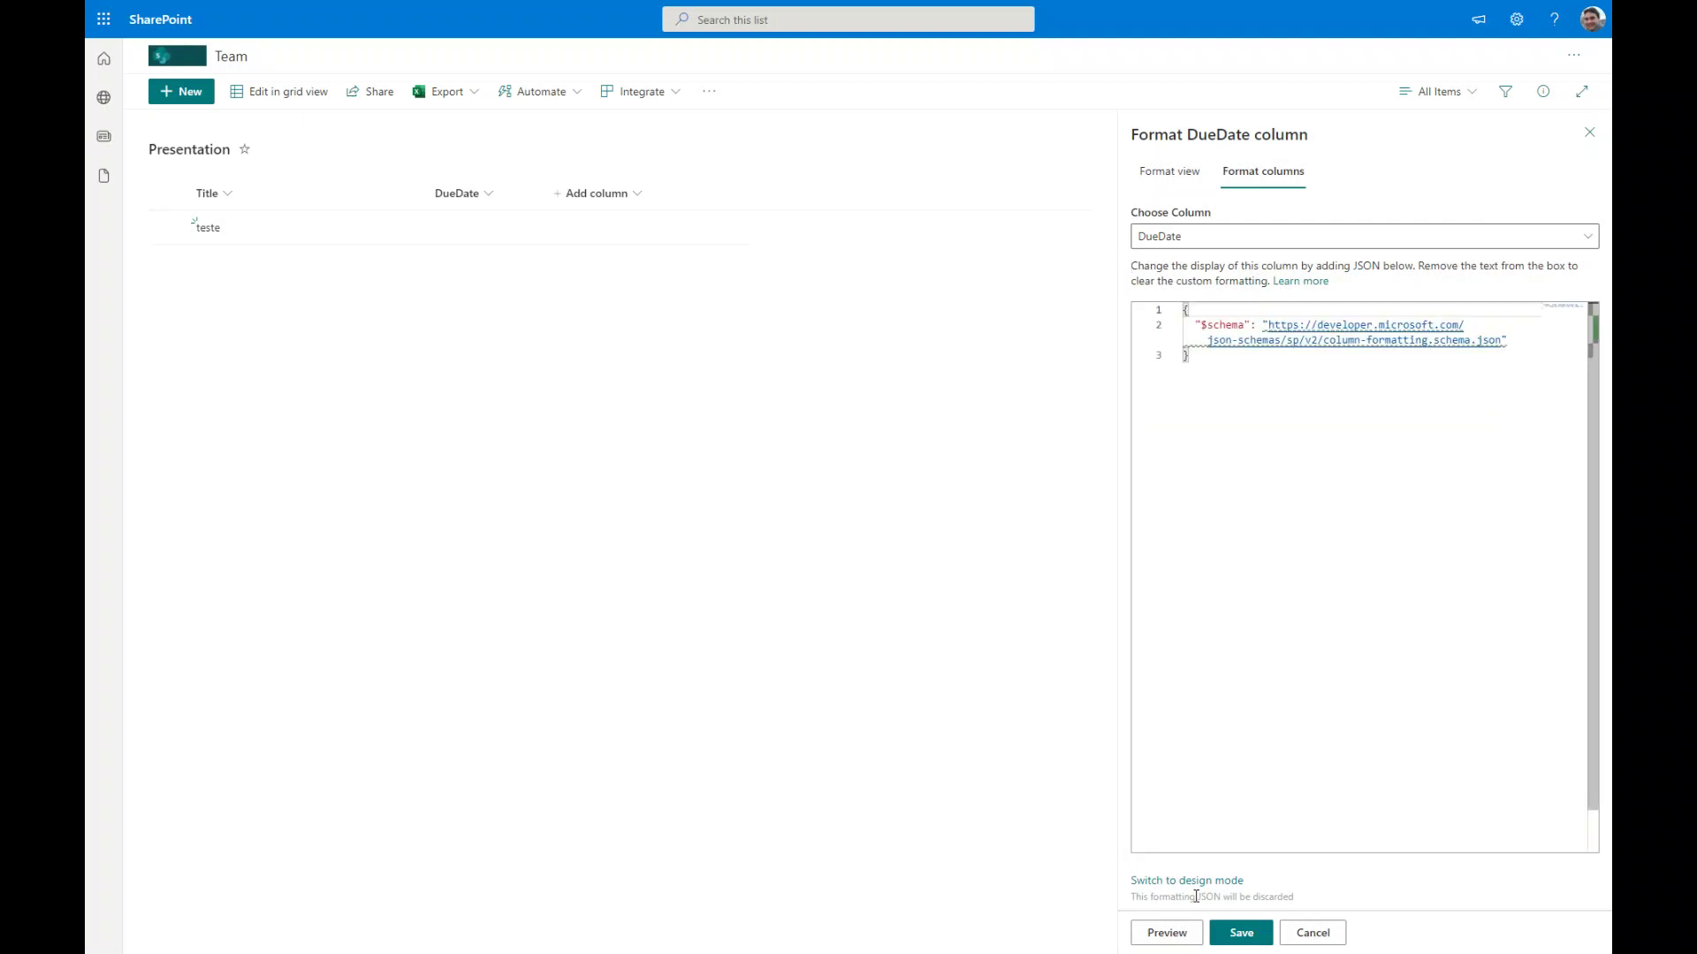
left_click_drag(1259, 428, 1147, 294)
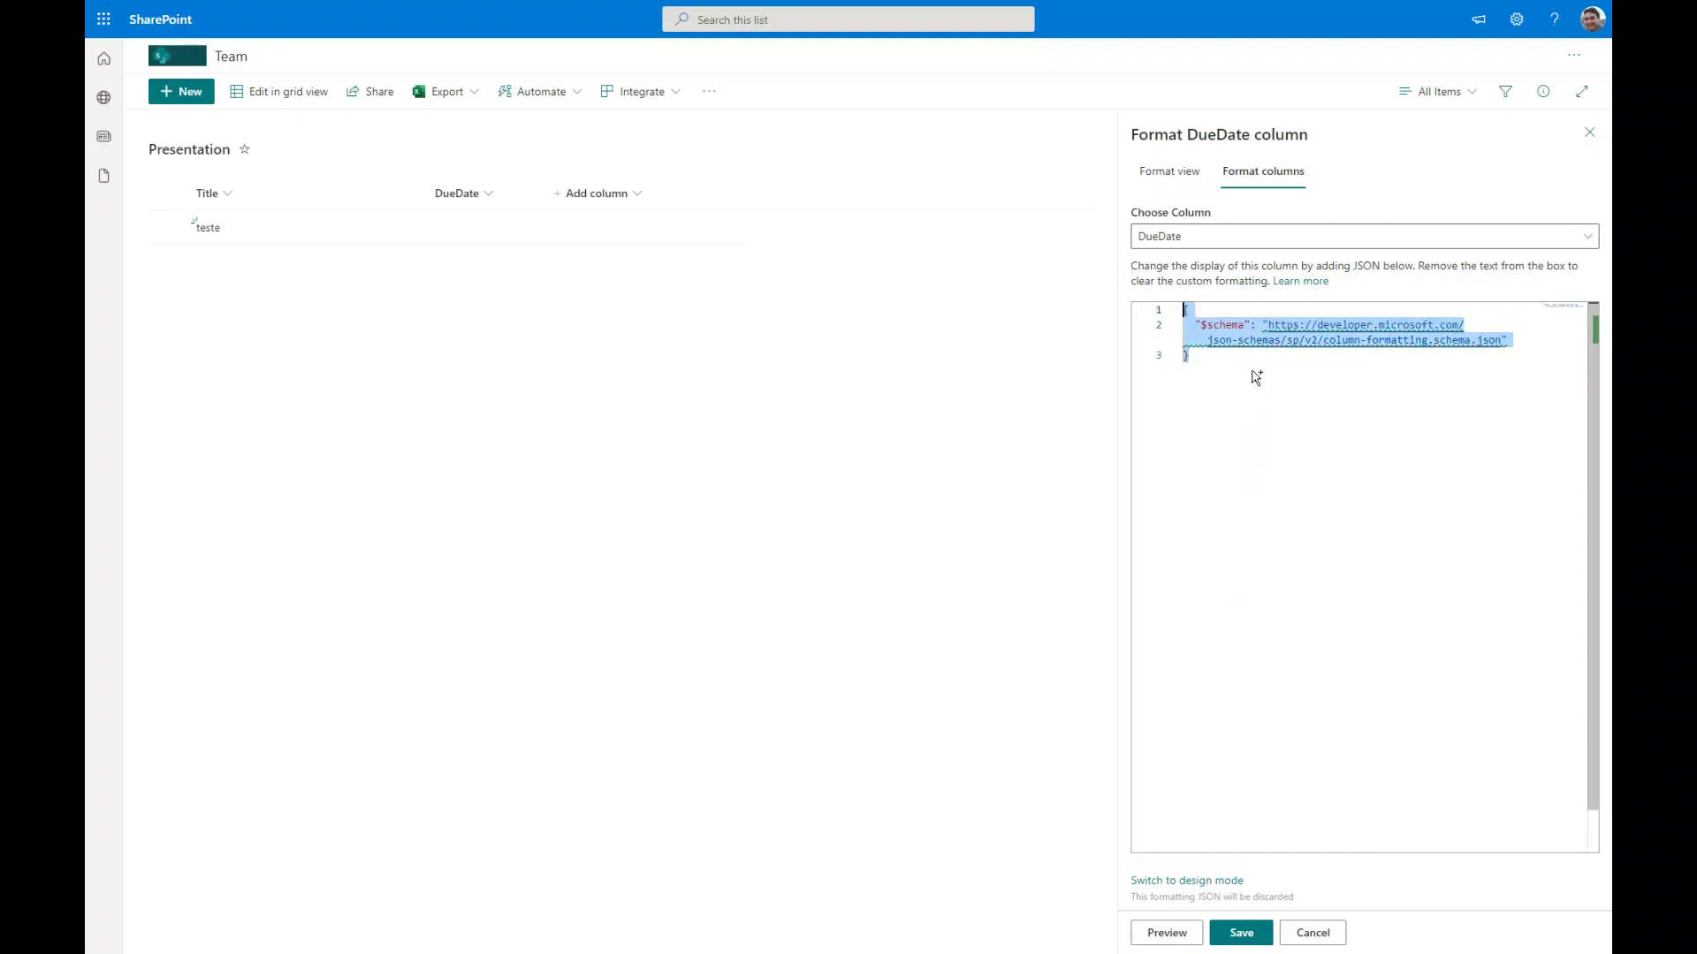
key("ctrl+v")
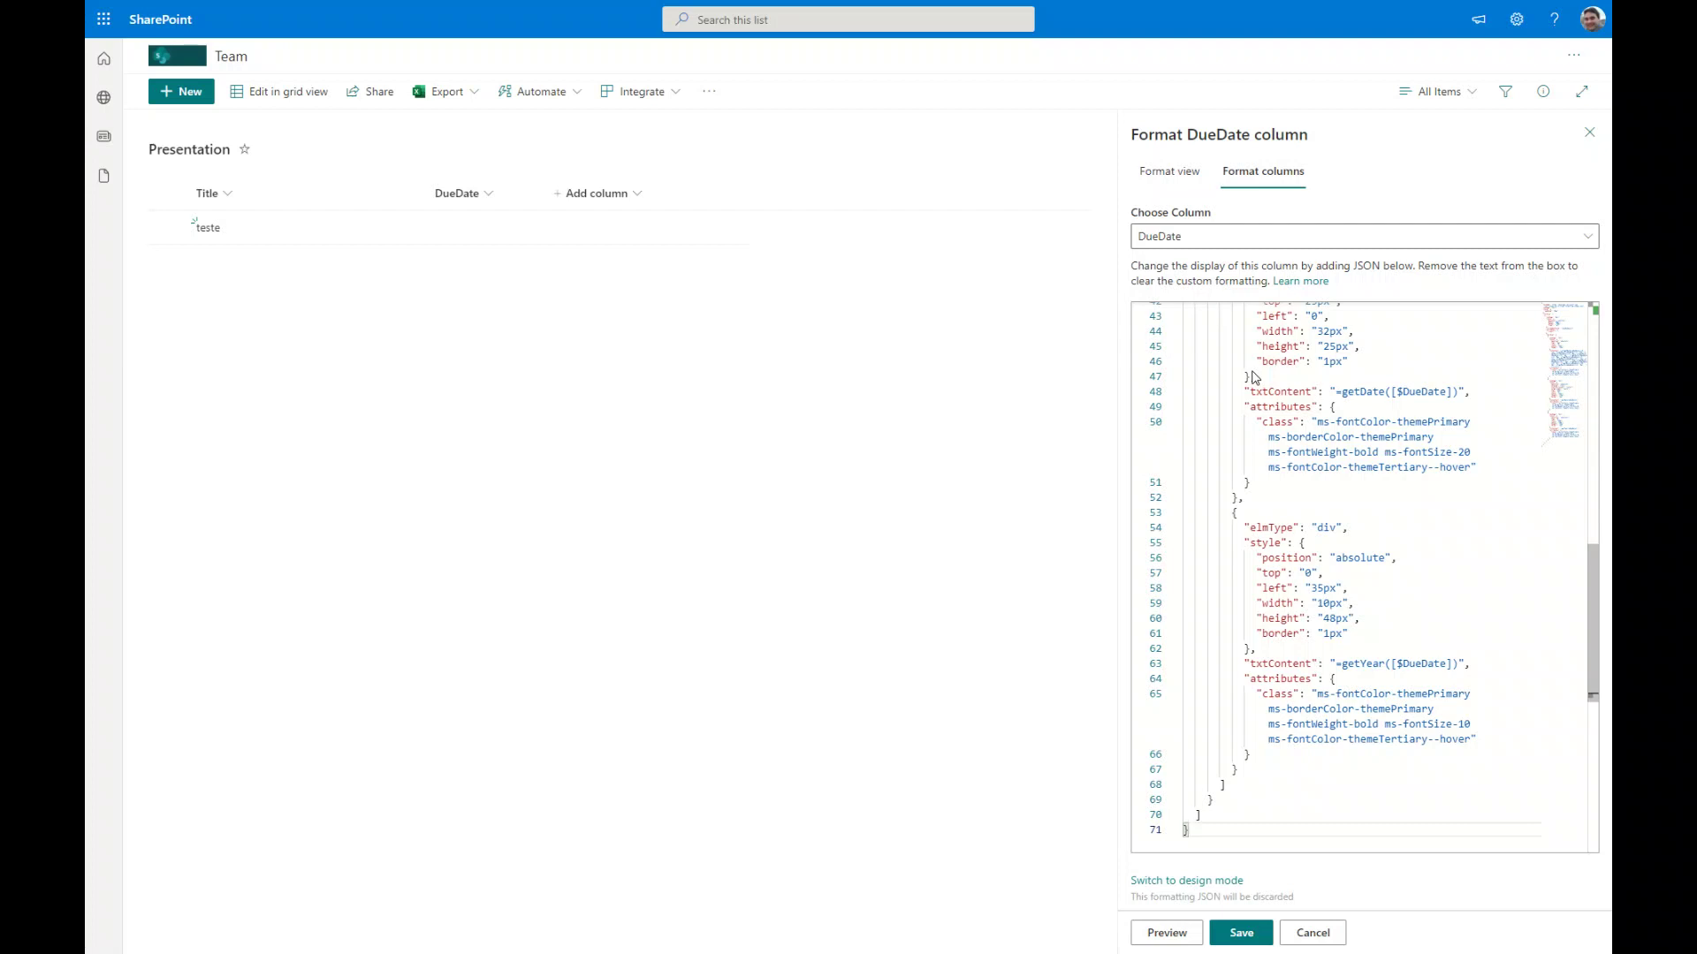
left_click(1242, 939)
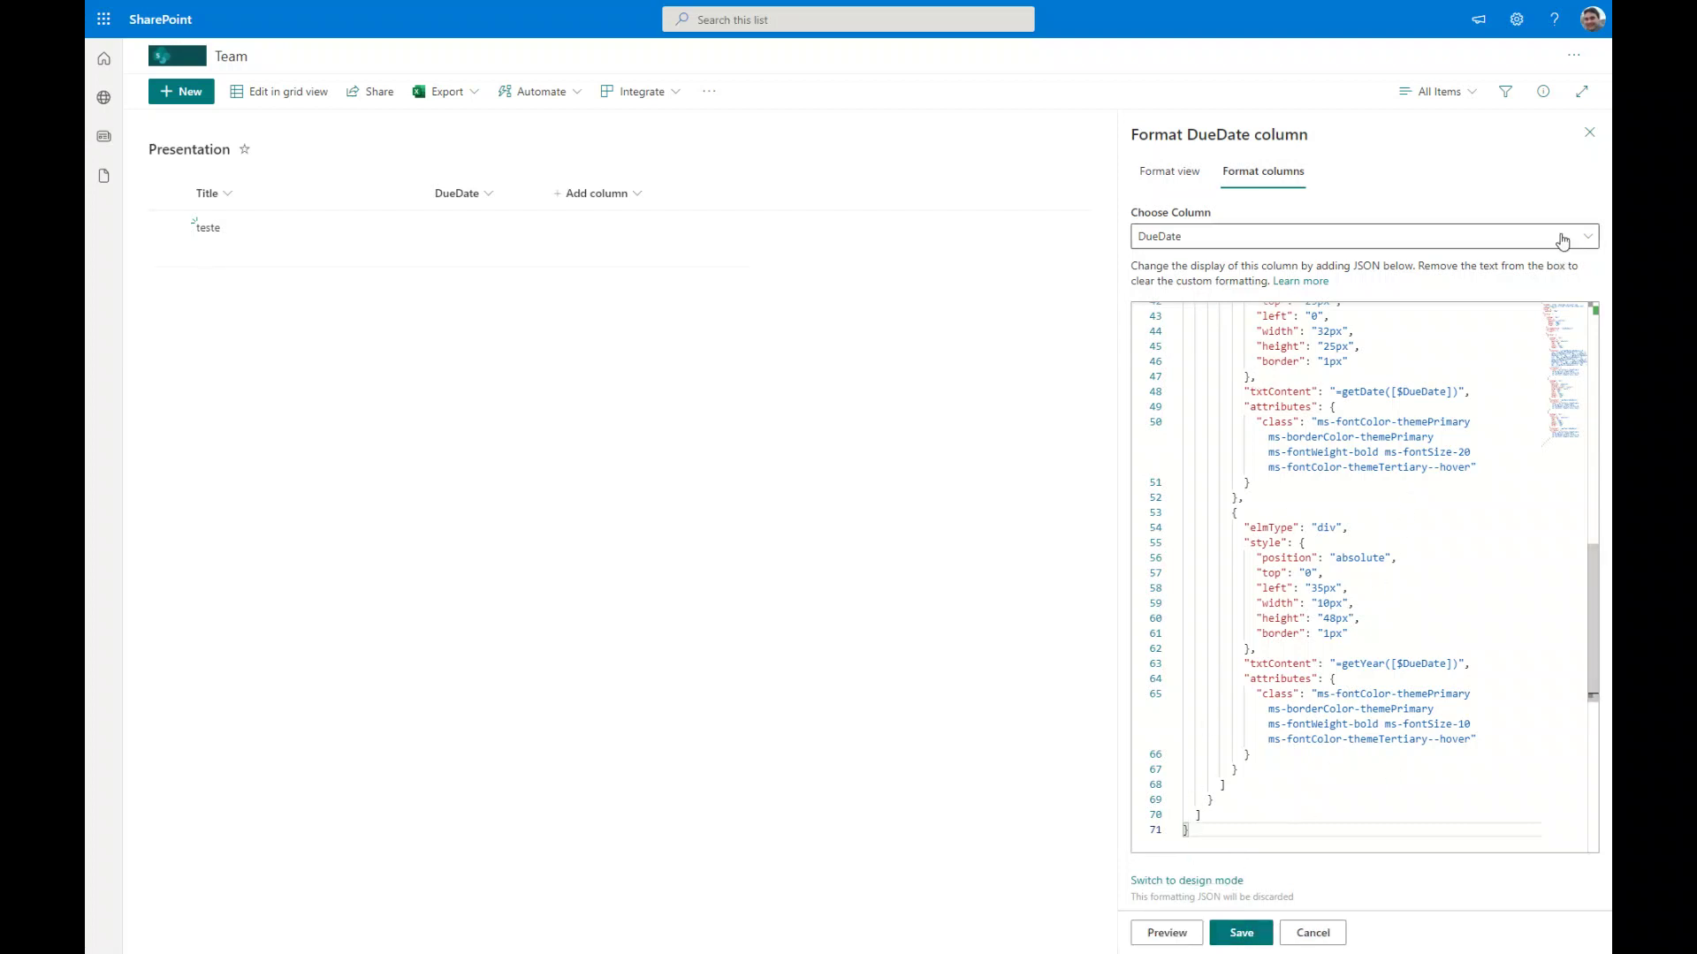
left_click(1589, 134)
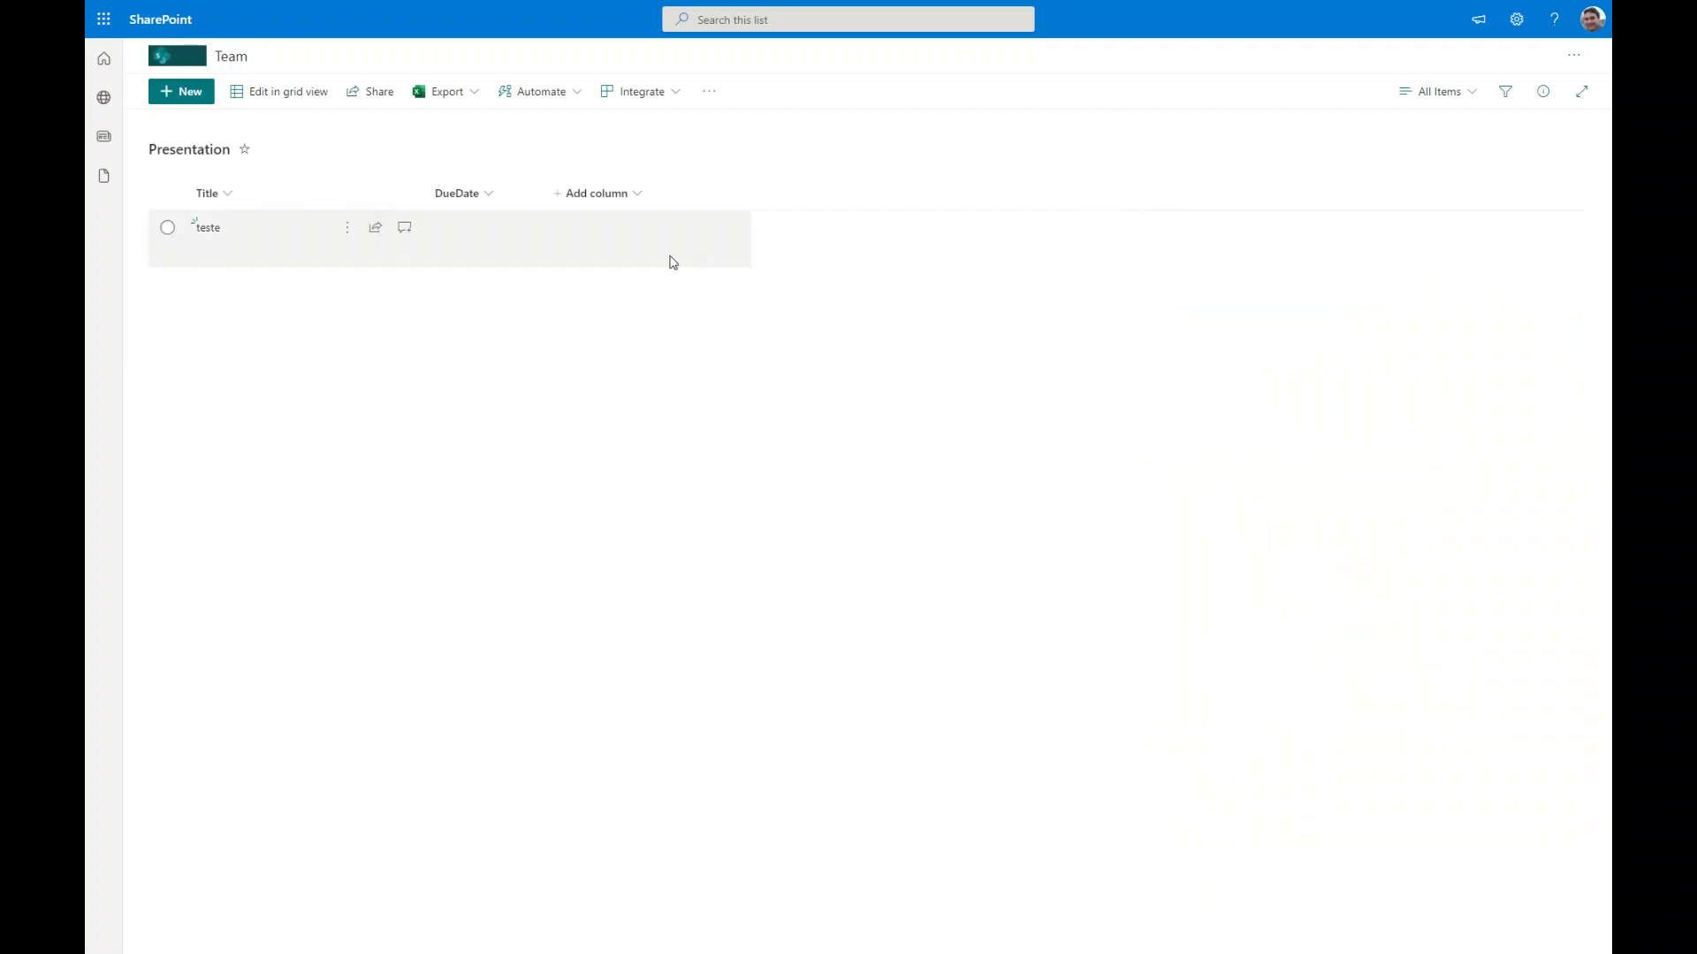
- Set the teste item's DueDate inline to March 9, 2022
left_click(463, 241)
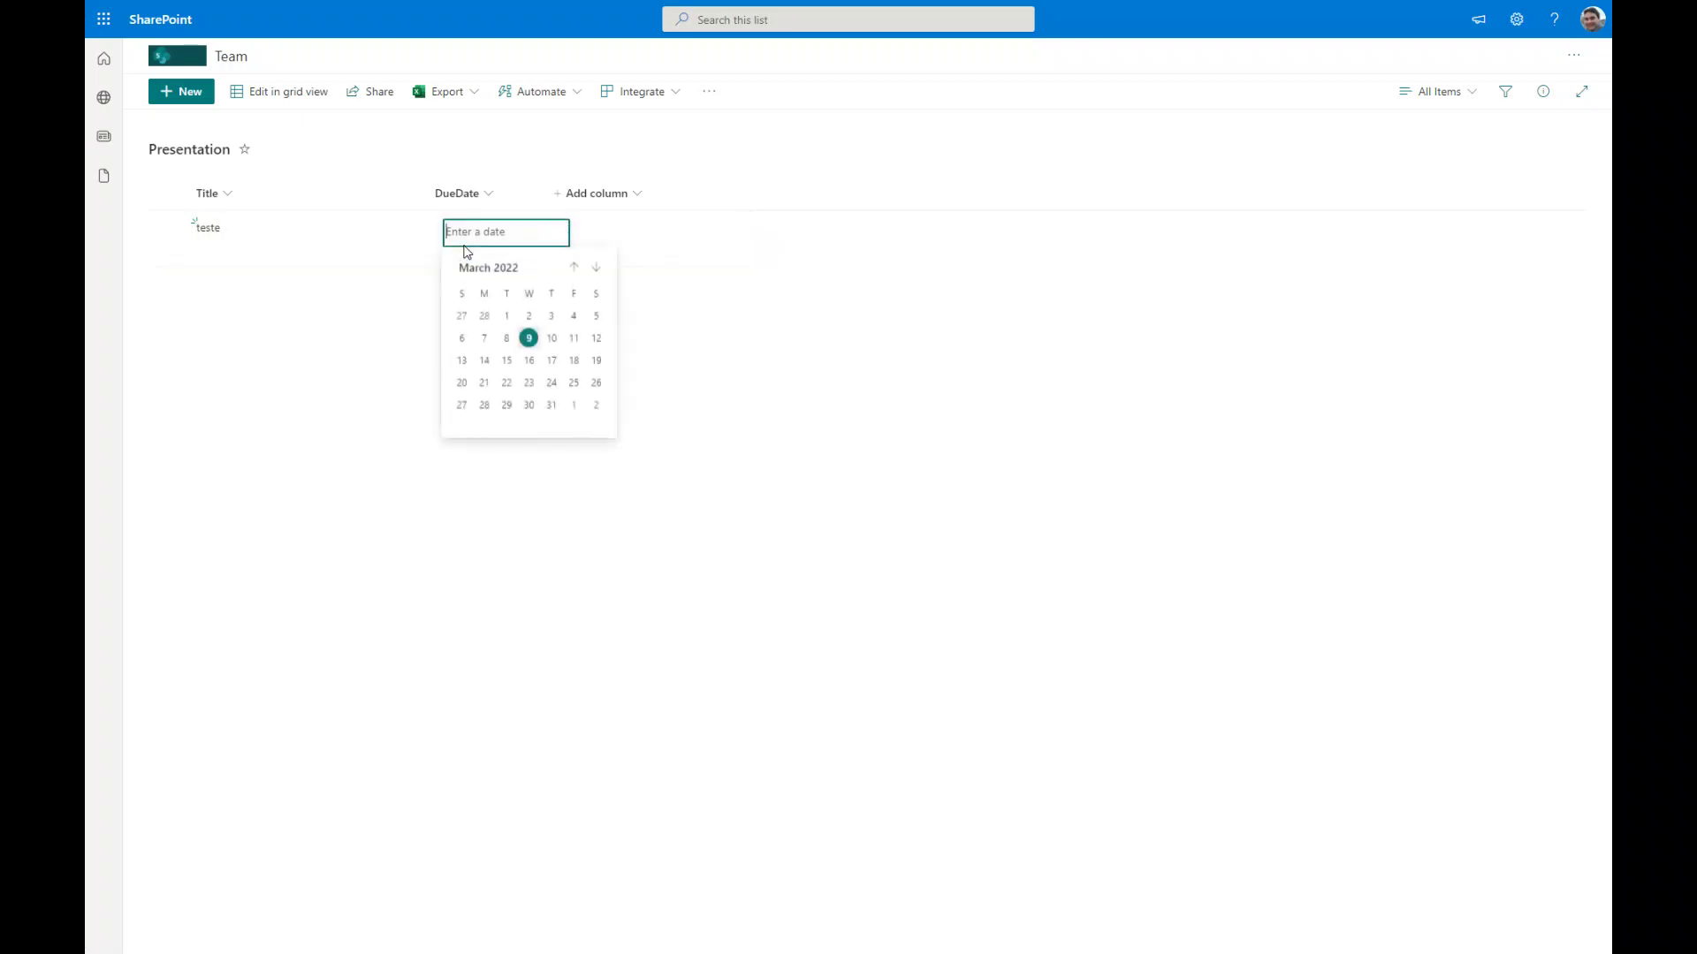
left_click(529, 343)
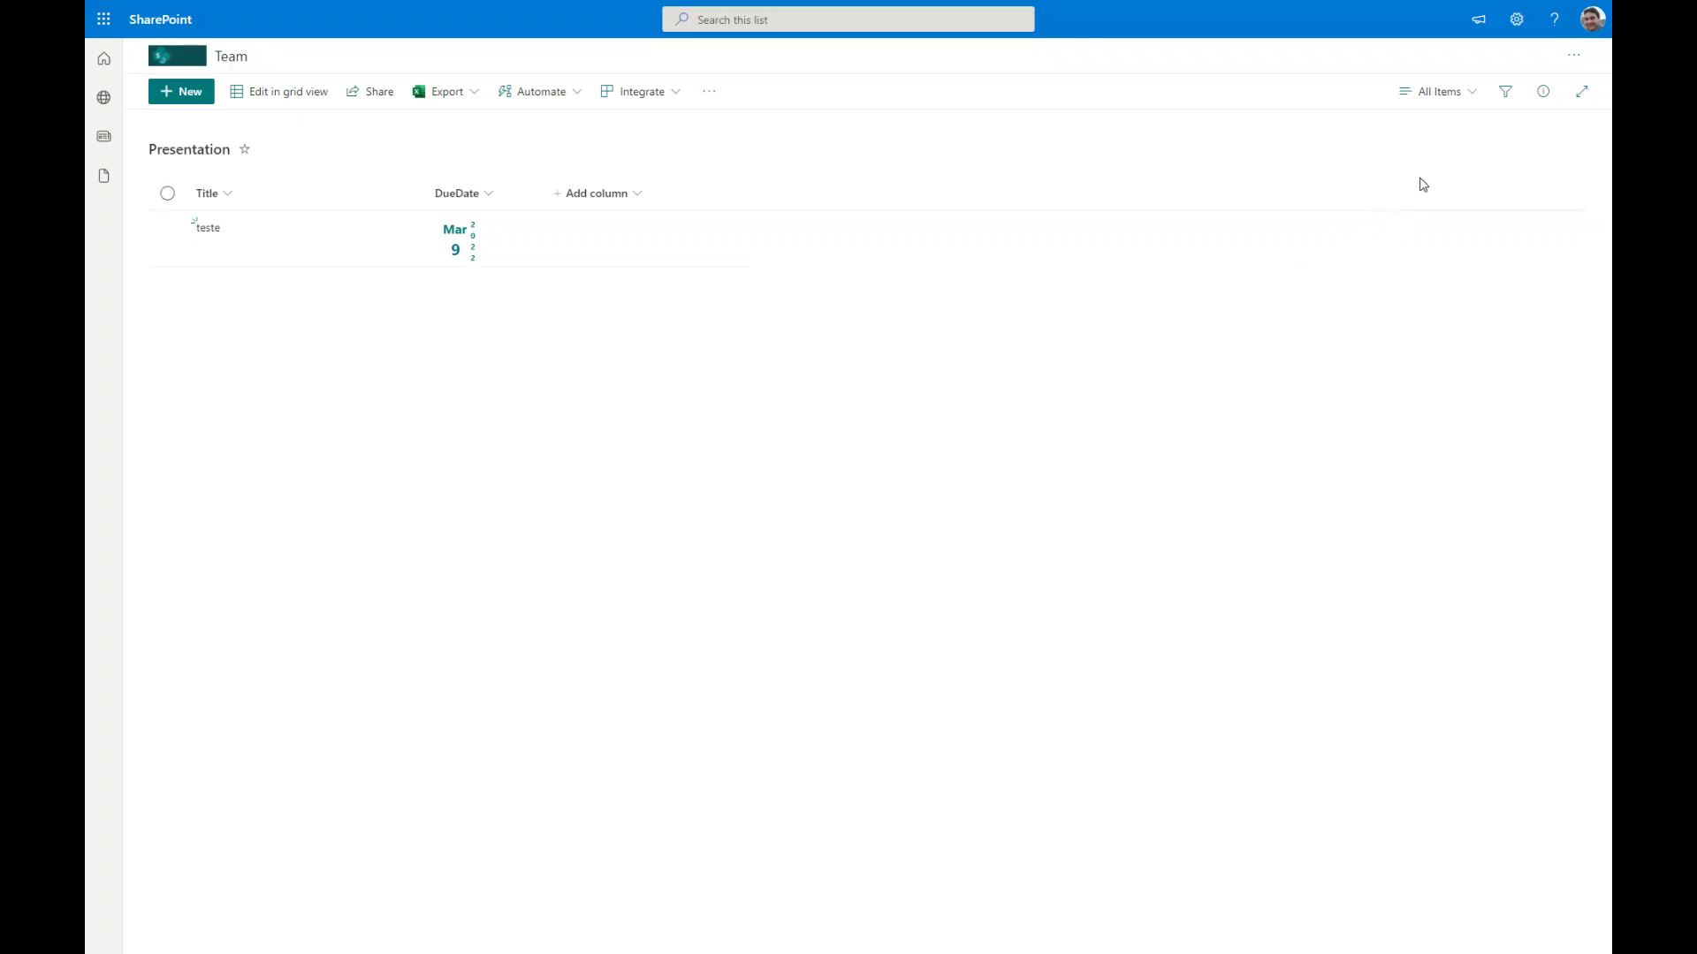
- From Format current view, open the DueDate column's JSON to show its inlineEditField [$DueDate] entry
left_click(1473, 98)
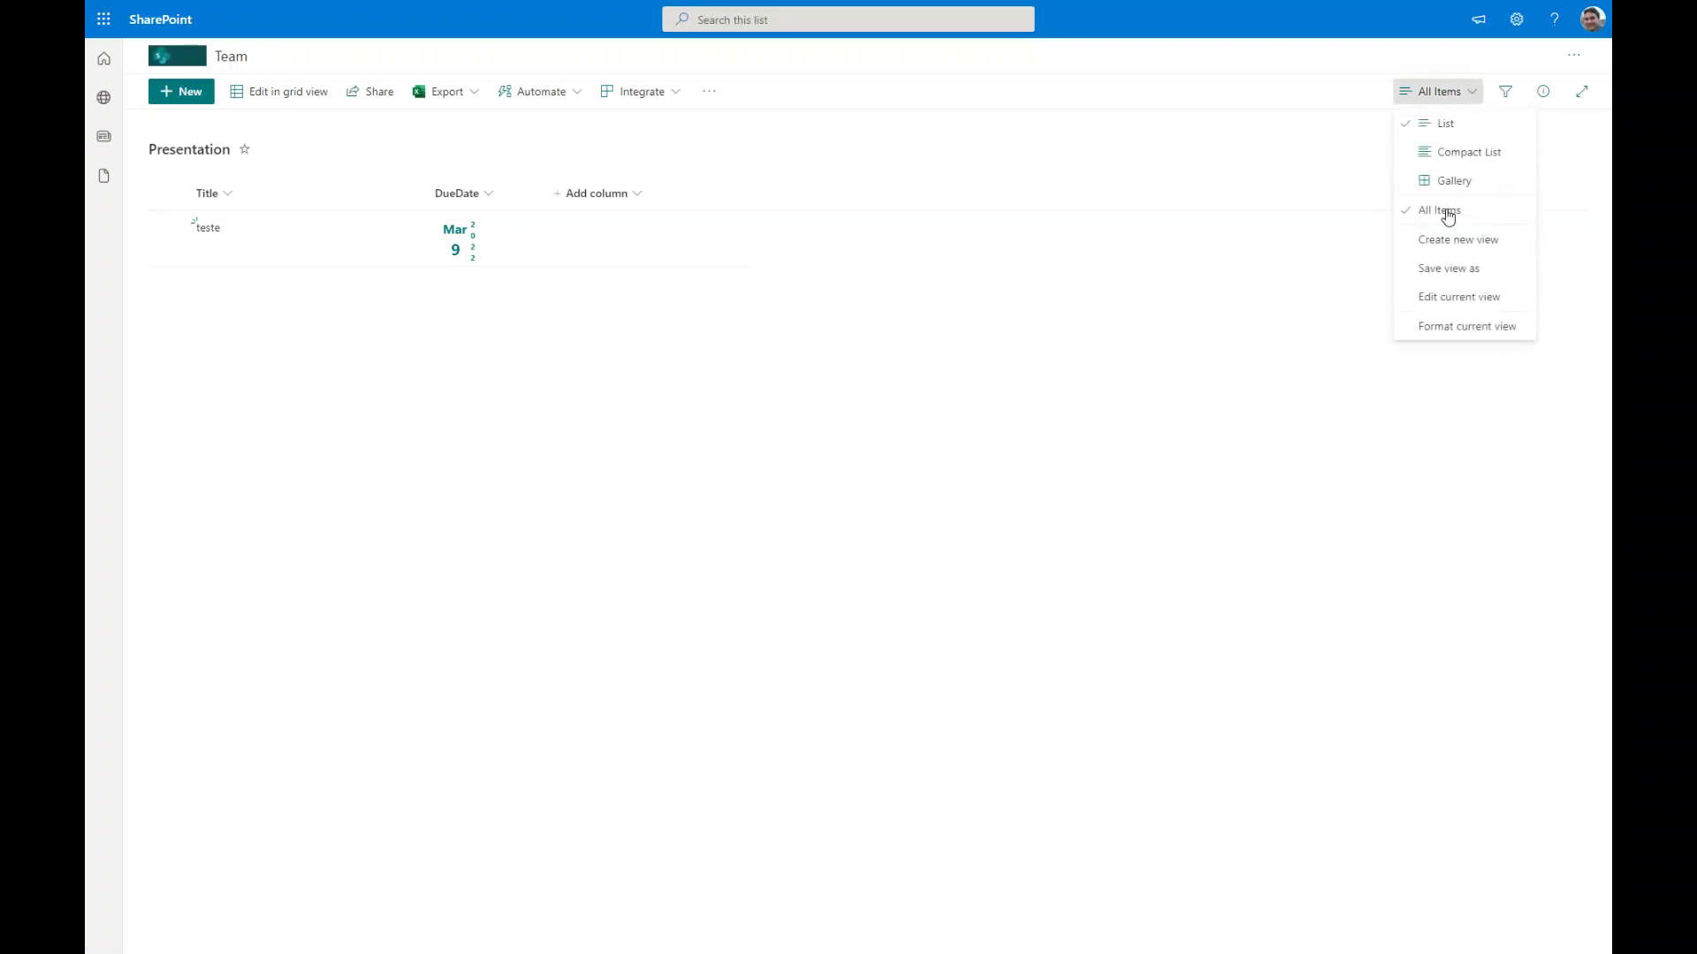
left_click(1444, 331)
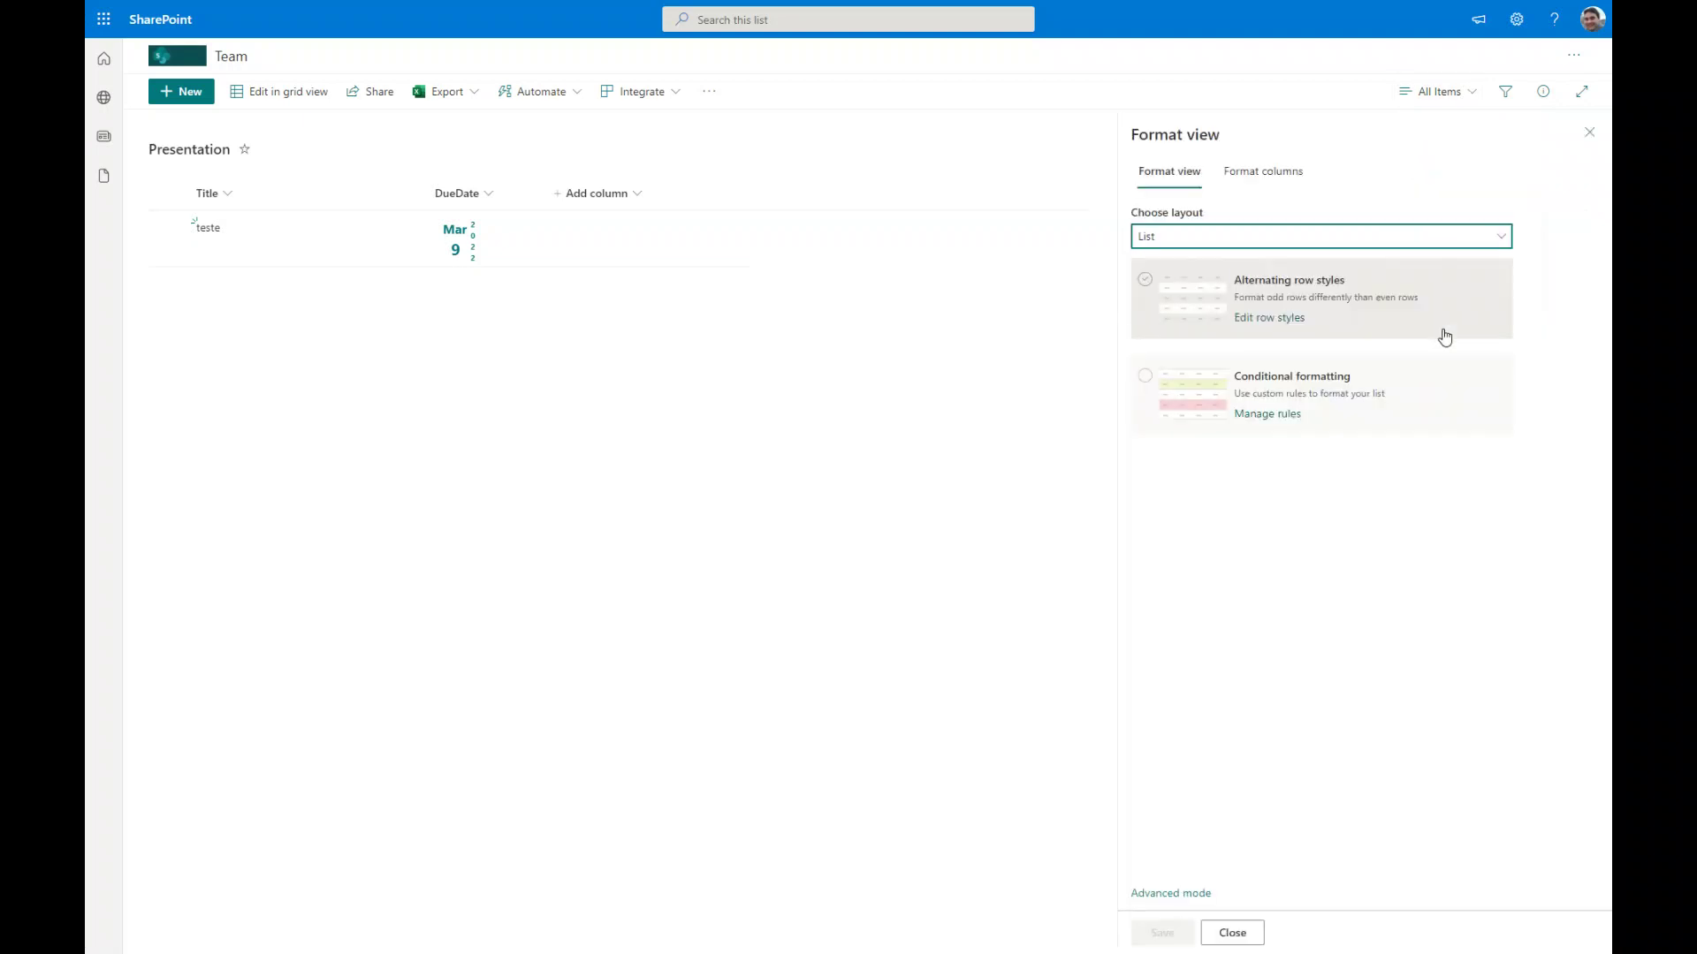
left_click(1172, 894)
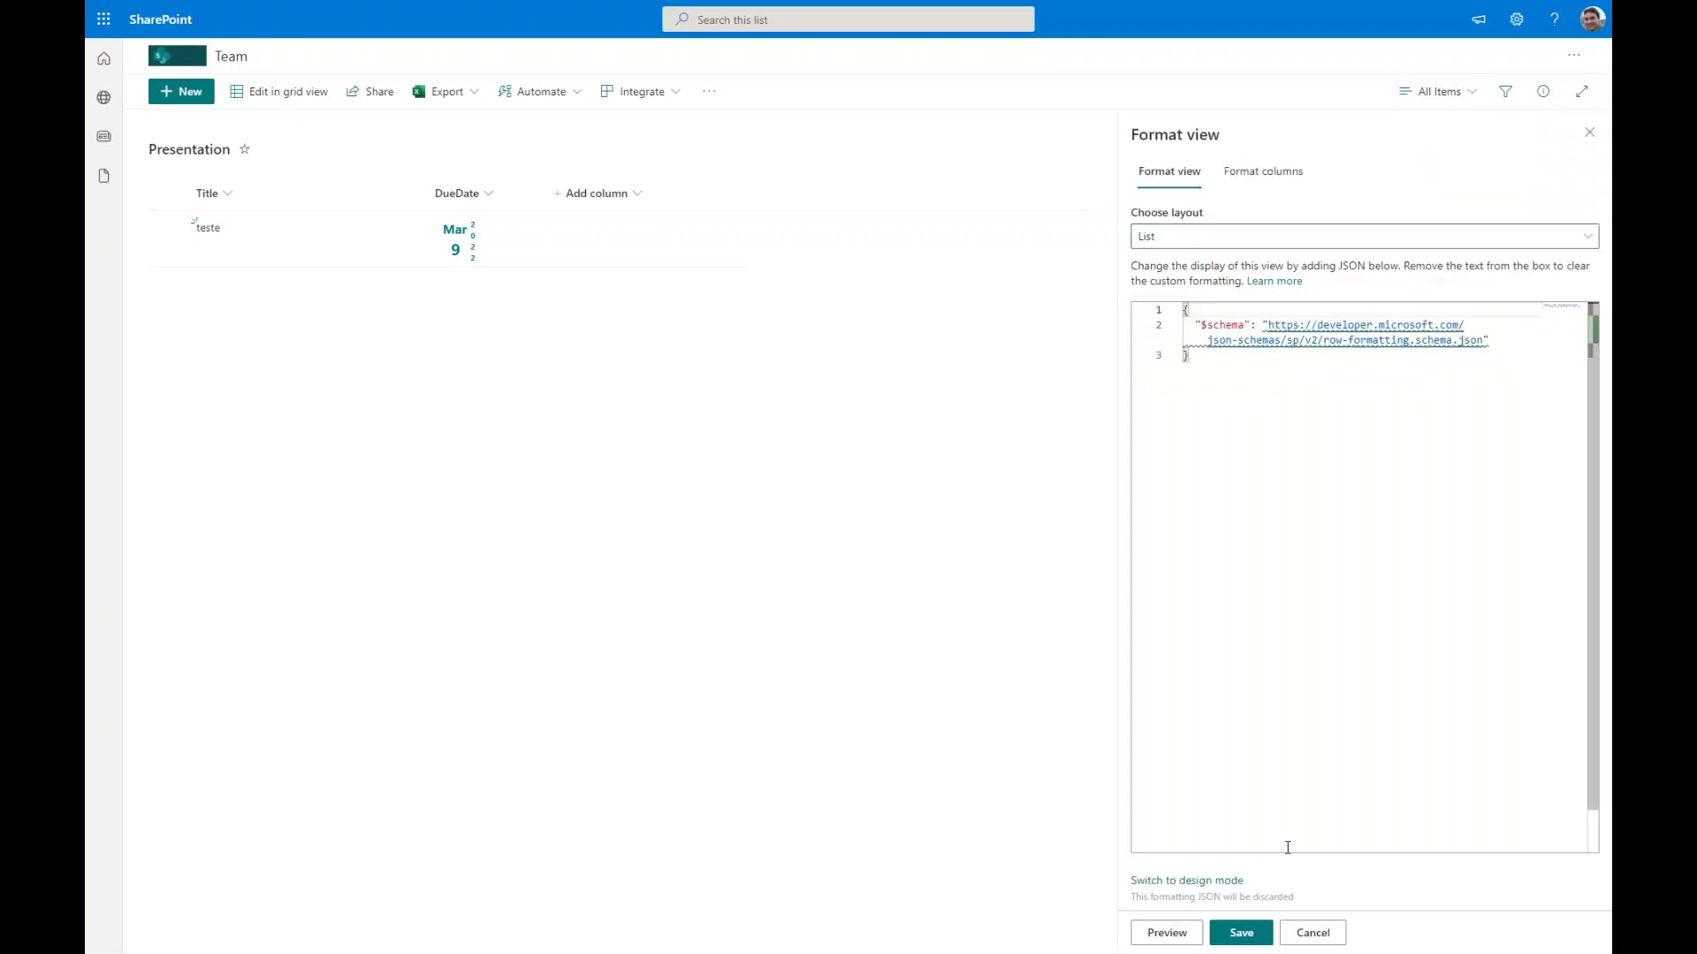
left_click(1288, 171)
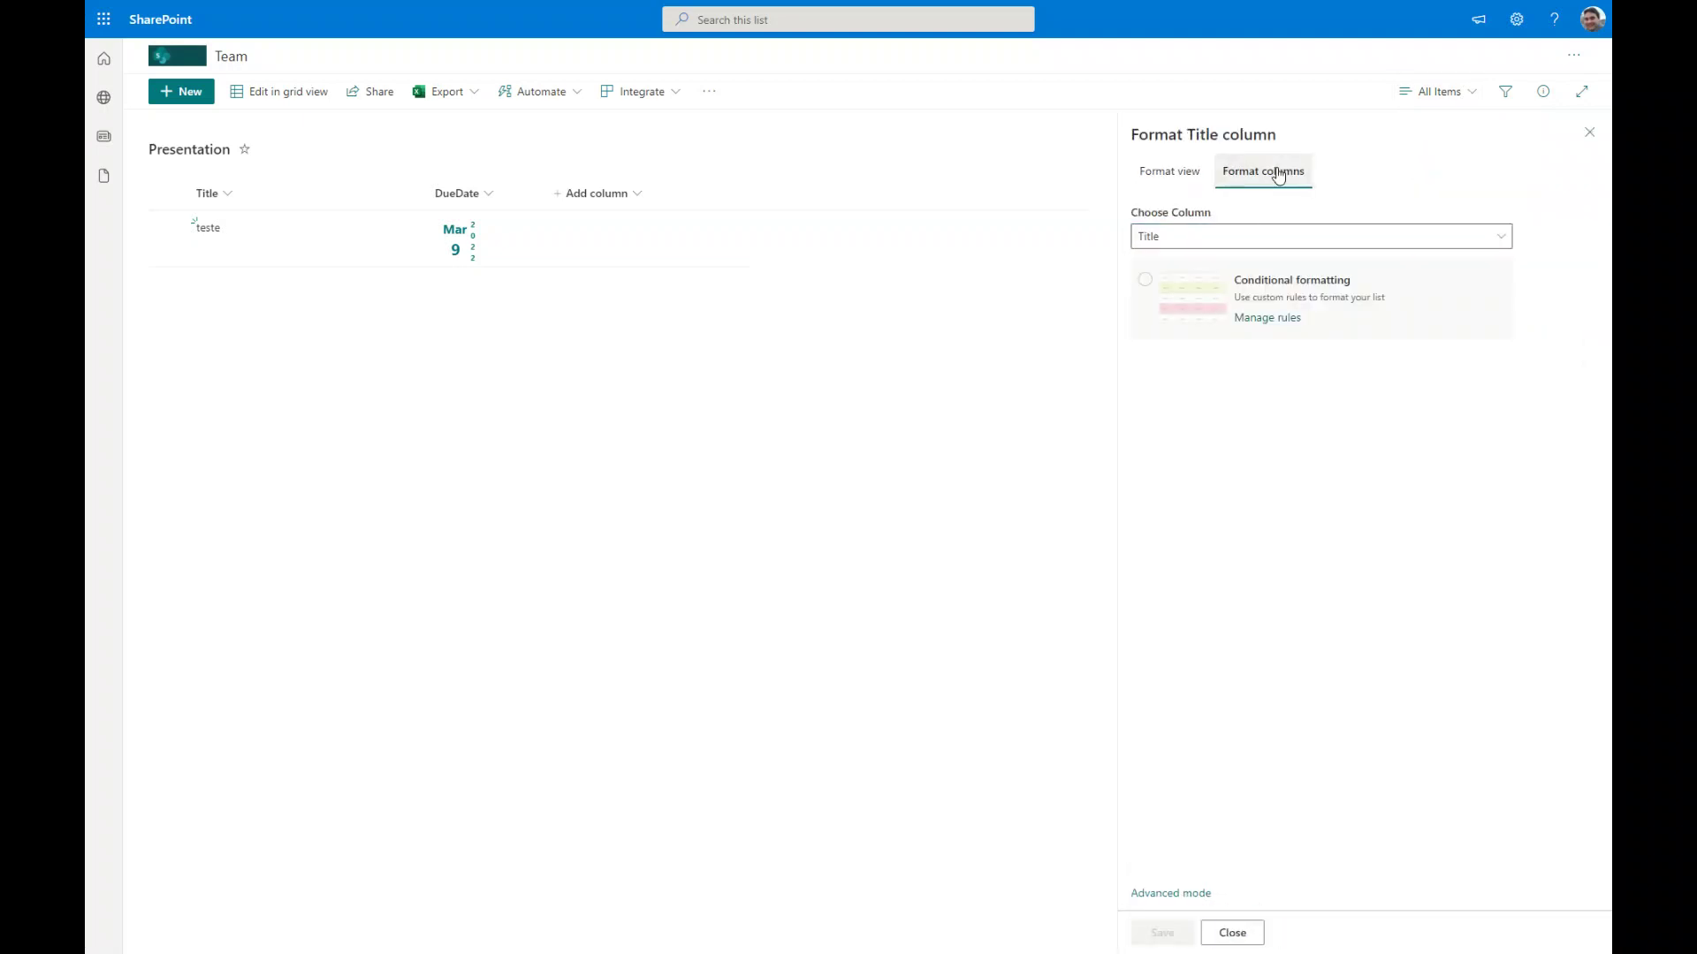
left_click(1223, 245)
left_click(1188, 294)
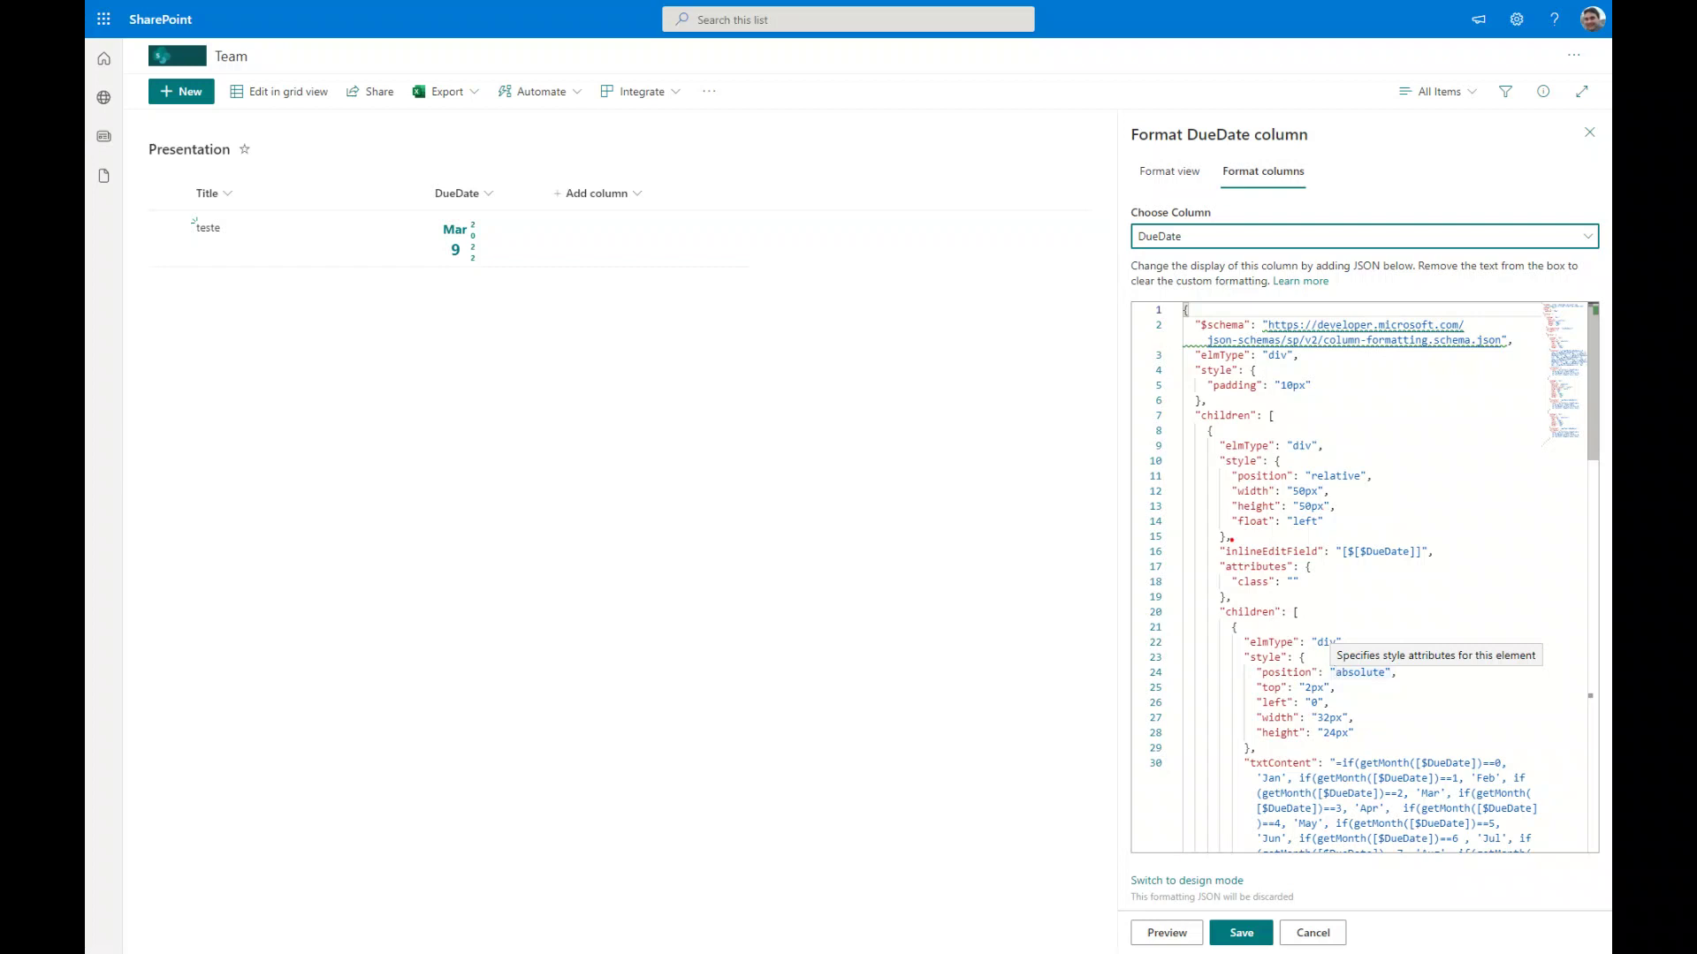
mouse_move(1220, 538)
left_mouse_down()
mouse_move(1207, 564)
mouse_move(1403, 575)
mouse_move(1463, 555)
mouse_move(1344, 521)
mouse_move(1224, 535)
left_mouse_up()
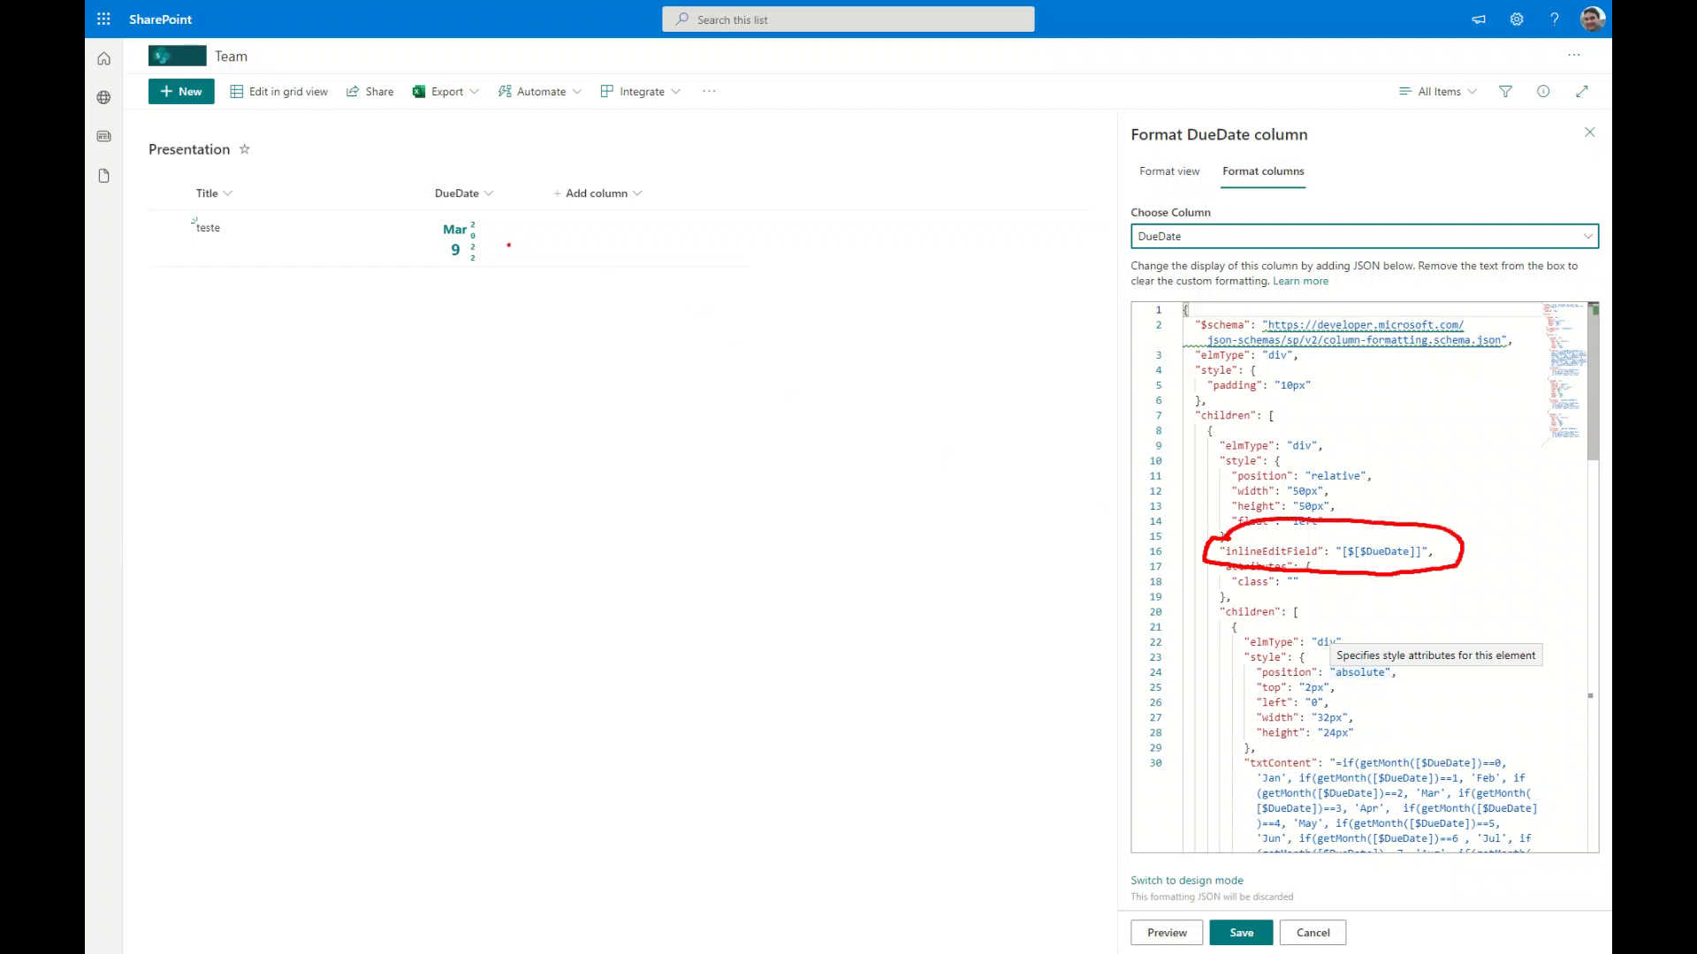
key("Escape")
mouse_move(464, 250)
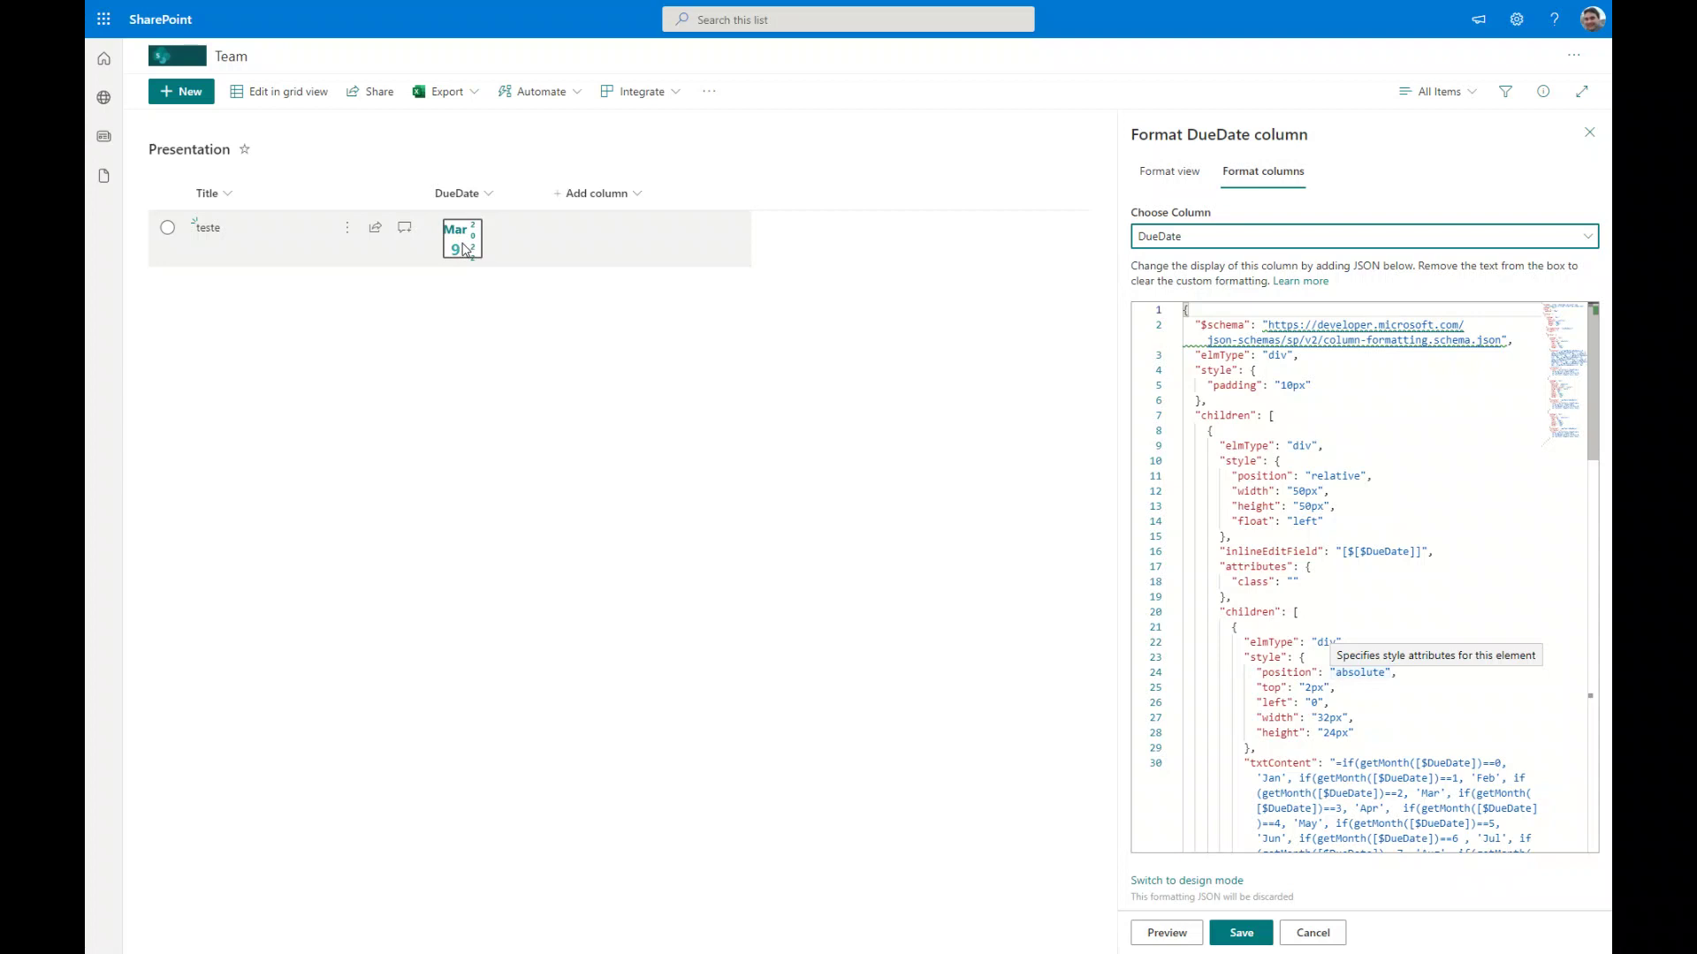
- Review the month, getDate and getYear expressions in DueDate's JSON, then save and close the pane
left_click(1400, 582)
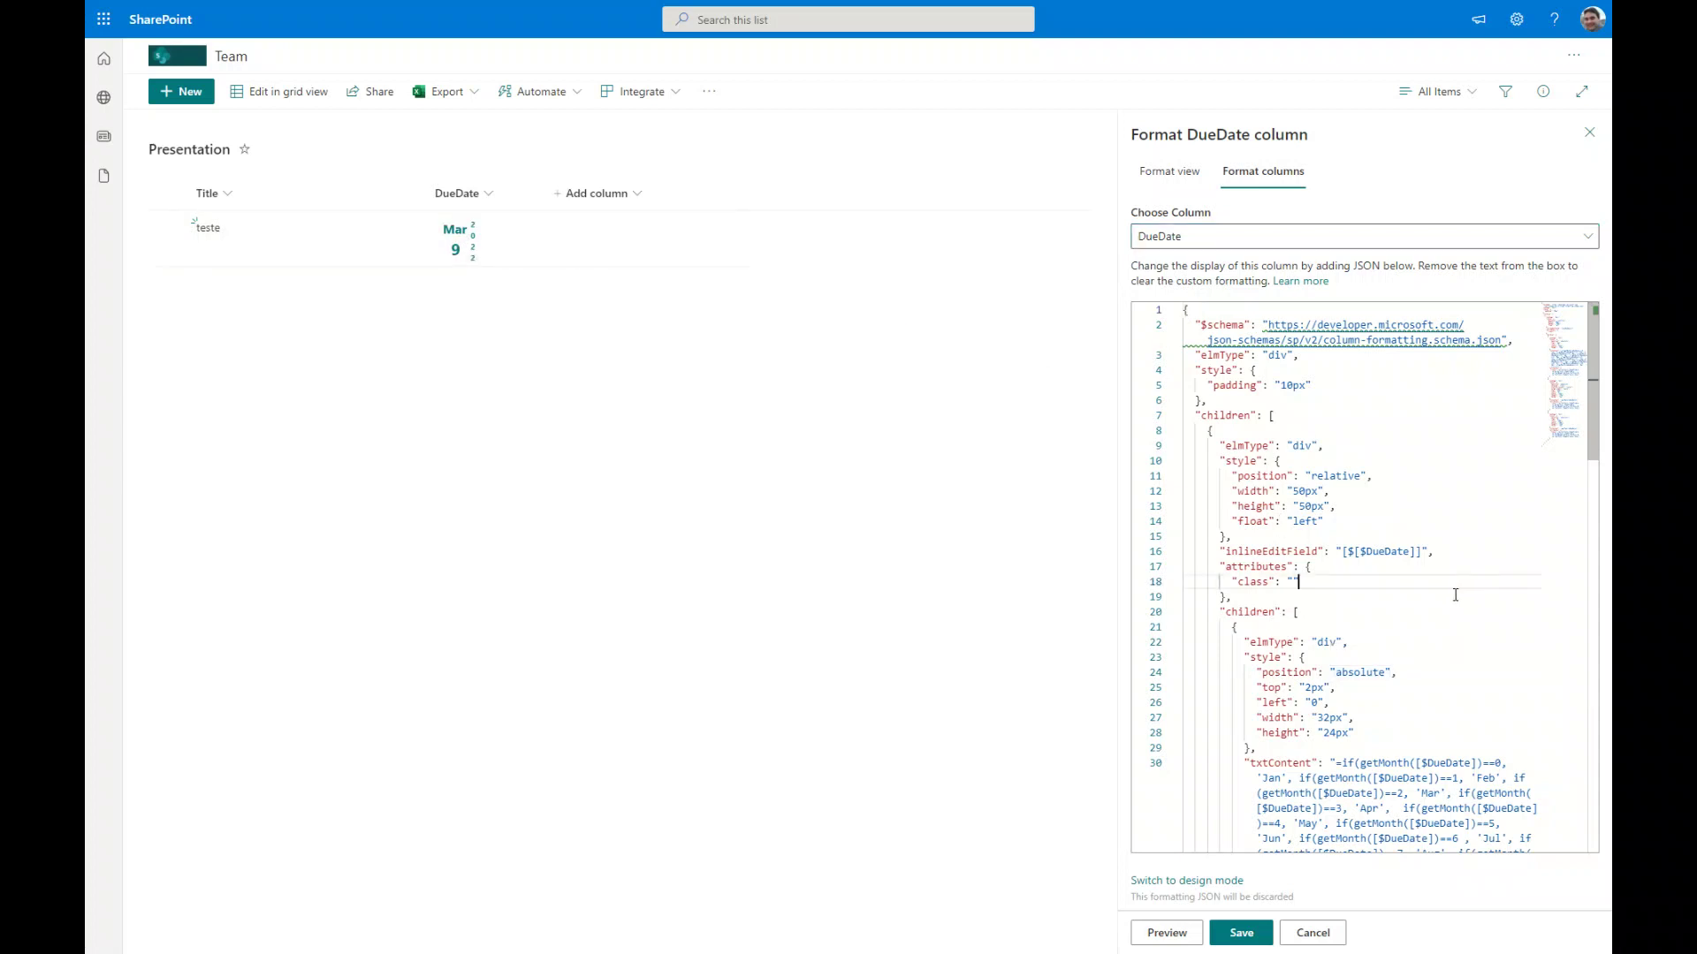
scroll(1461, 616, "down", 2)
scroll(1462, 616, "down", 1)
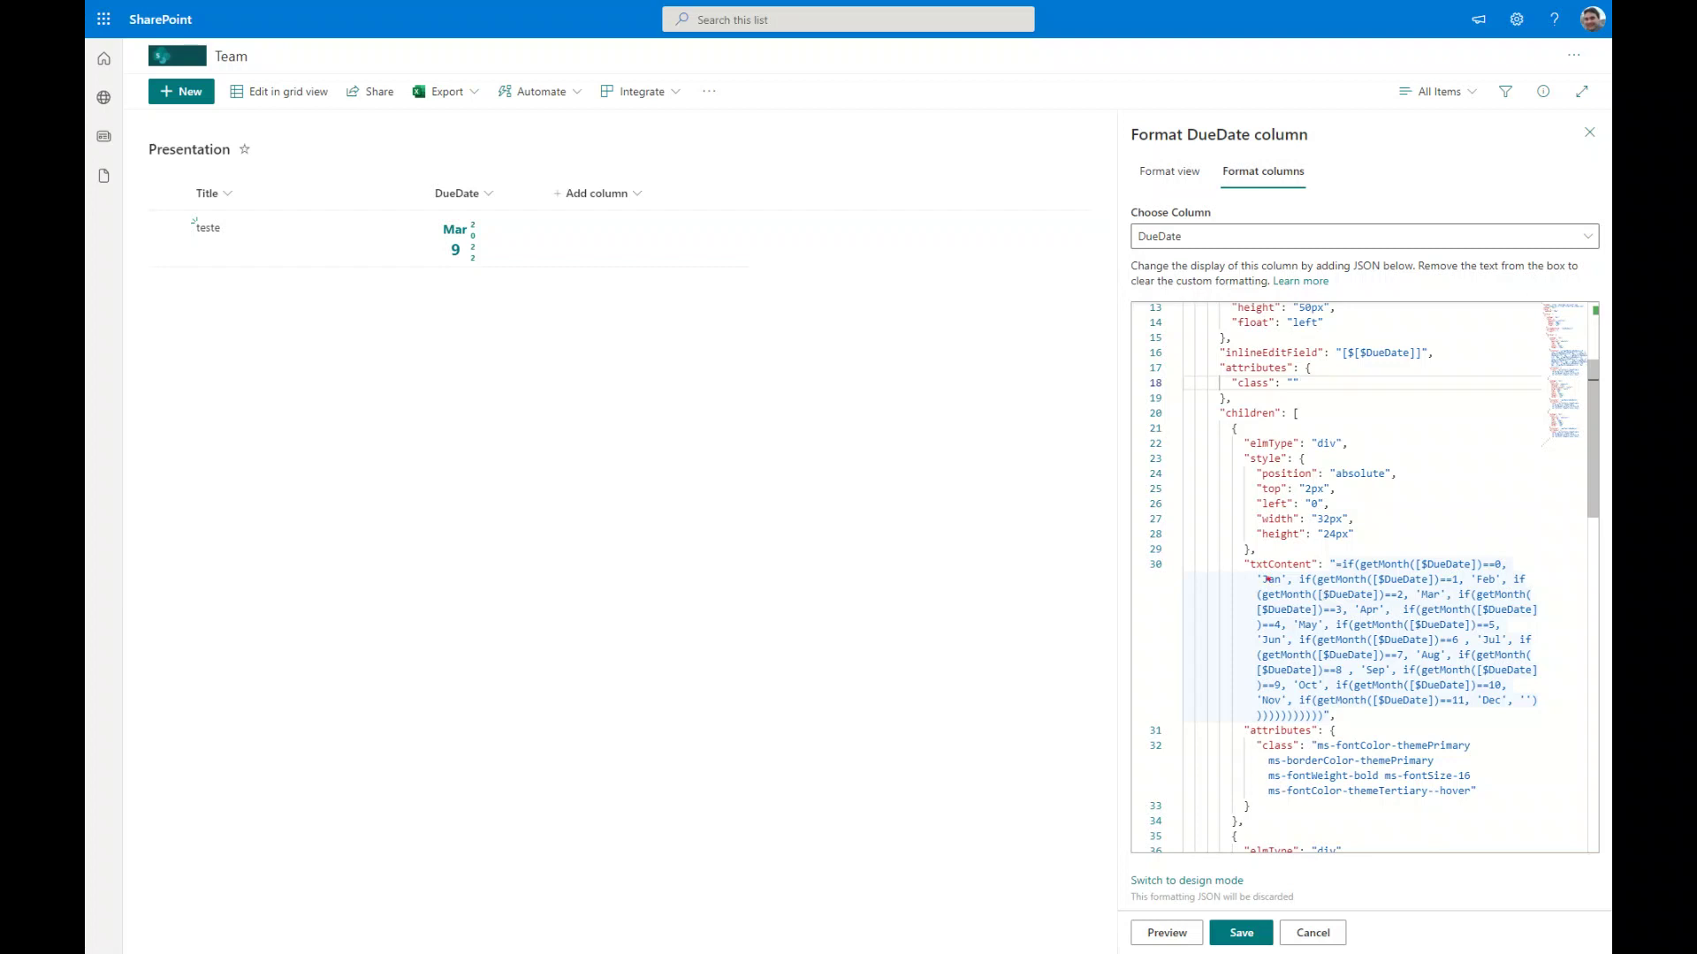
mouse_move(1232, 551)
left_mouse_down()
mouse_move(1243, 733)
mouse_move(1543, 730)
mouse_move(1546, 553)
mouse_move(1472, 538)
mouse_move(1235, 545)
left_mouse_up()
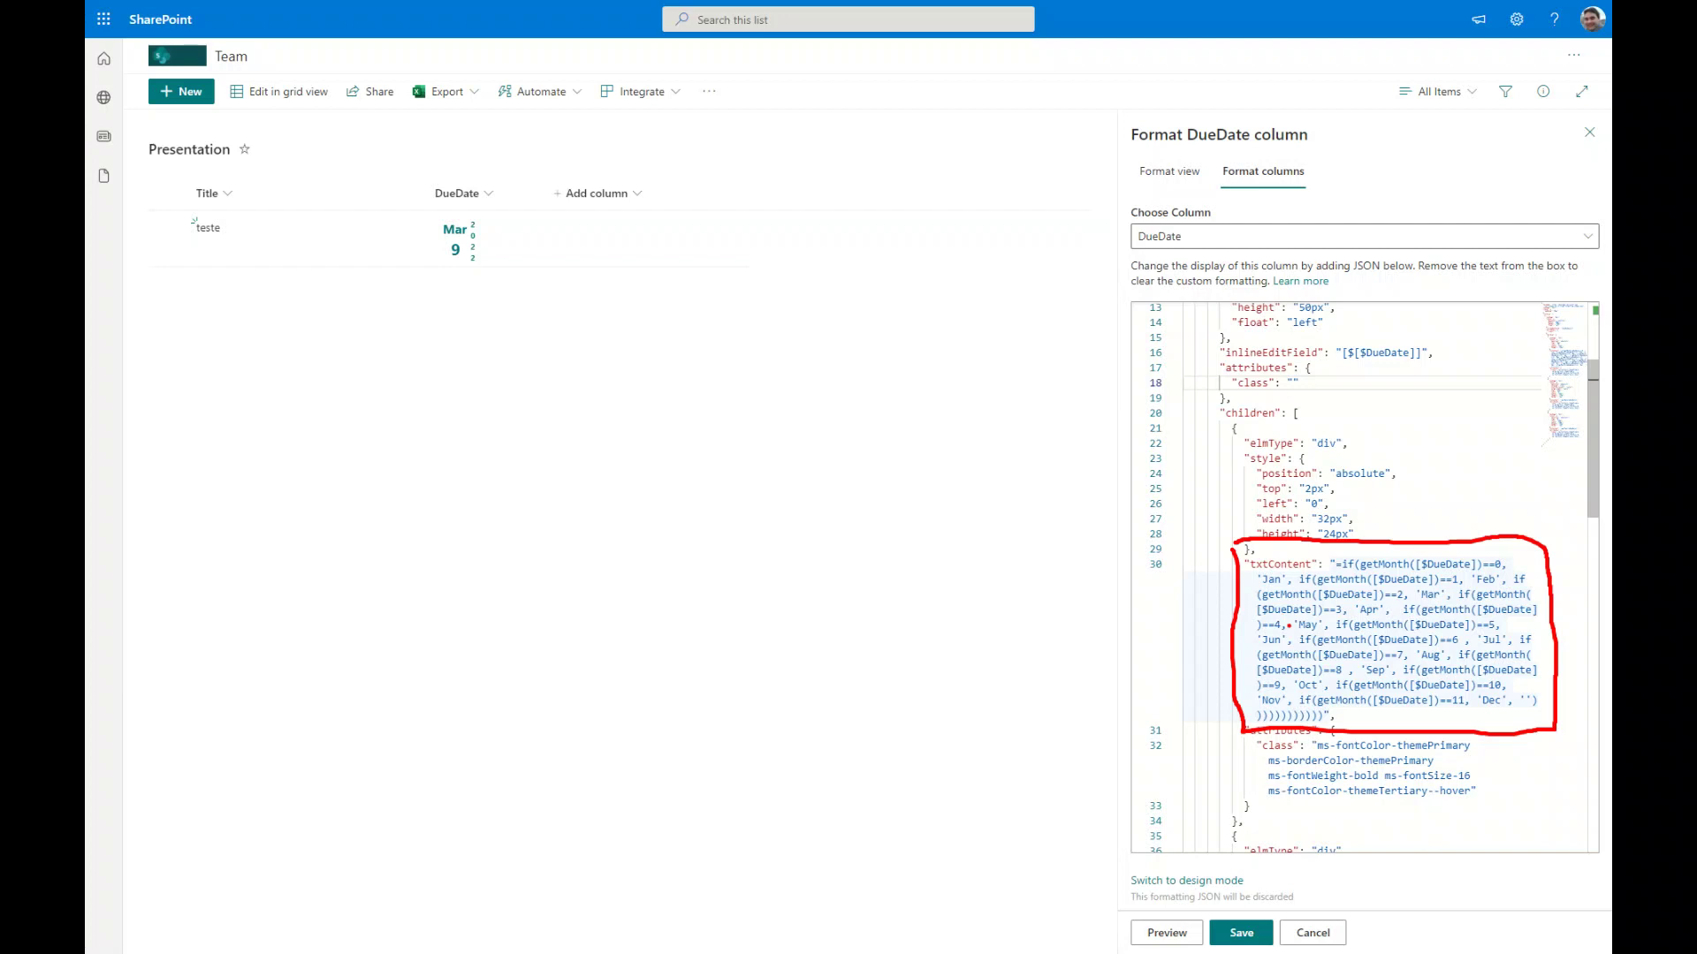
key("Escape")
scroll(1388, 693, "down", 6)
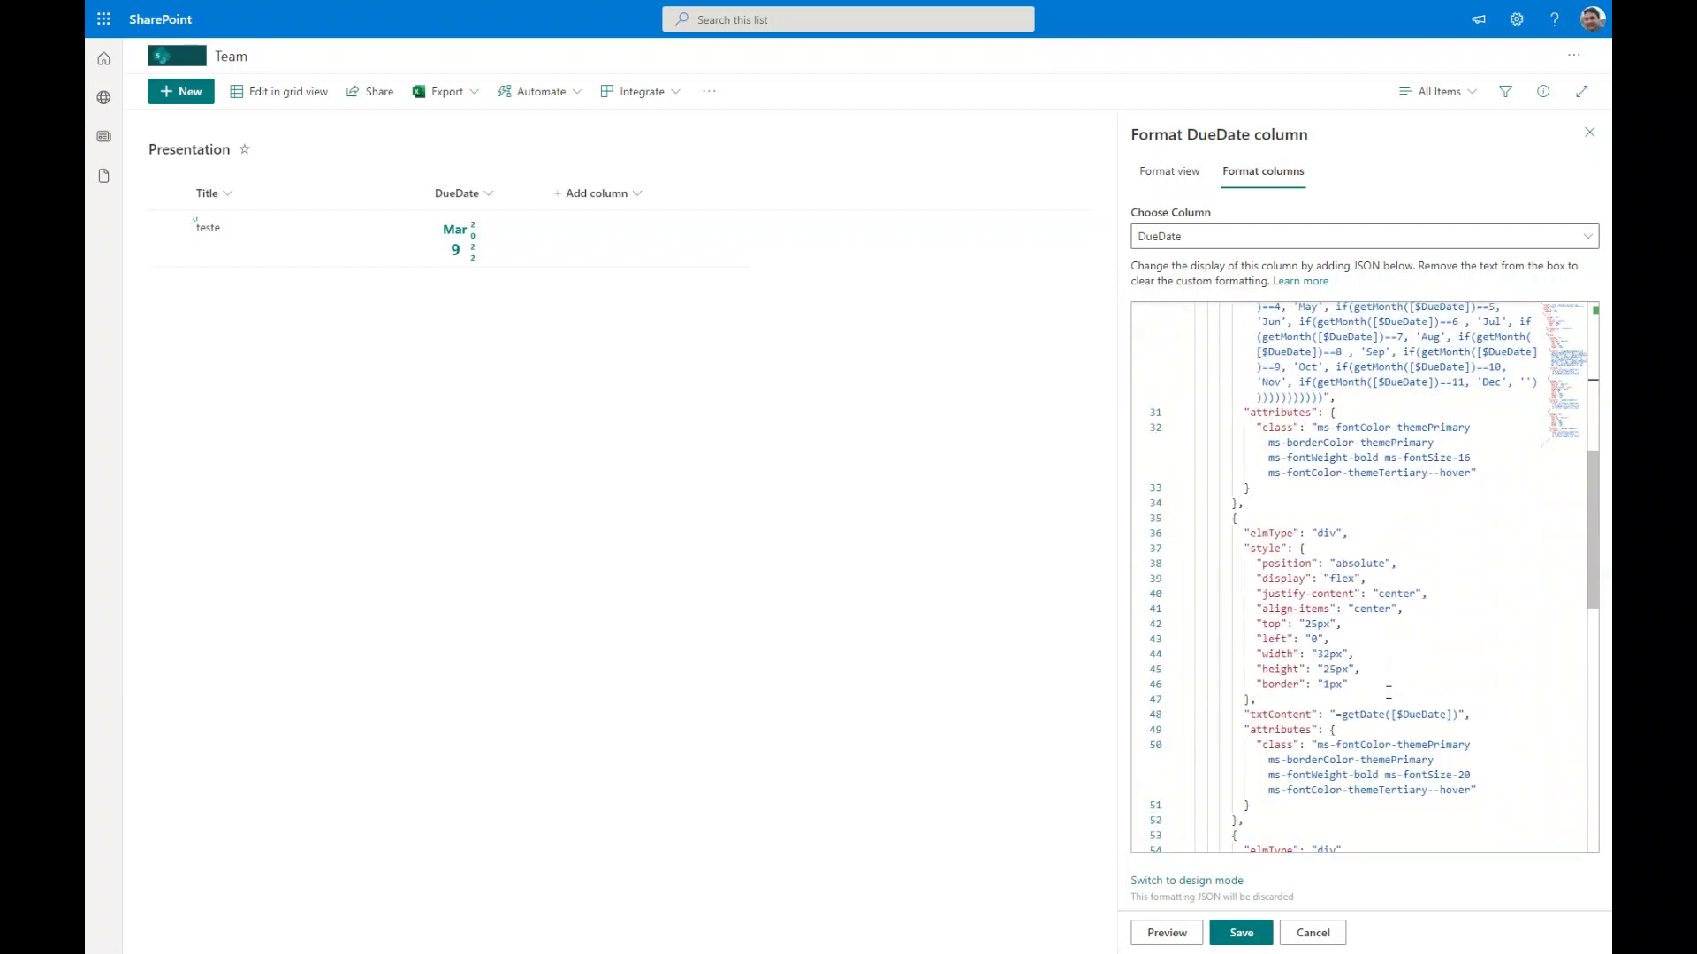
left_click_drag(1334, 714, 1446, 714)
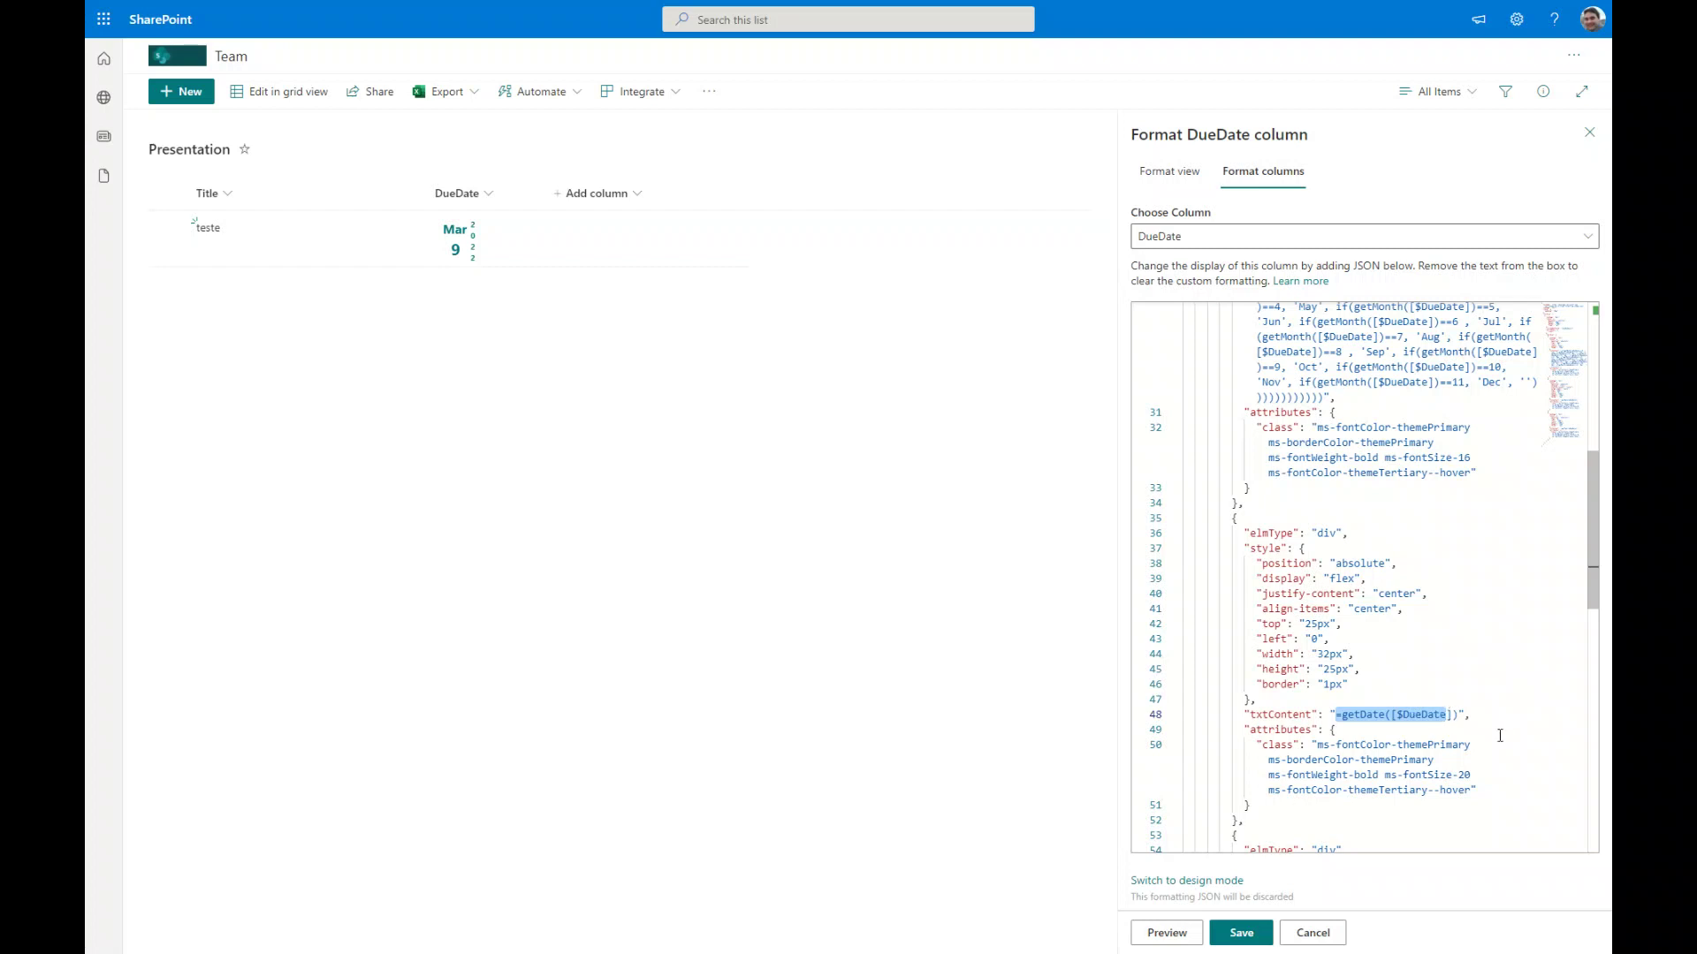
scroll(1481, 755, "down", 3)
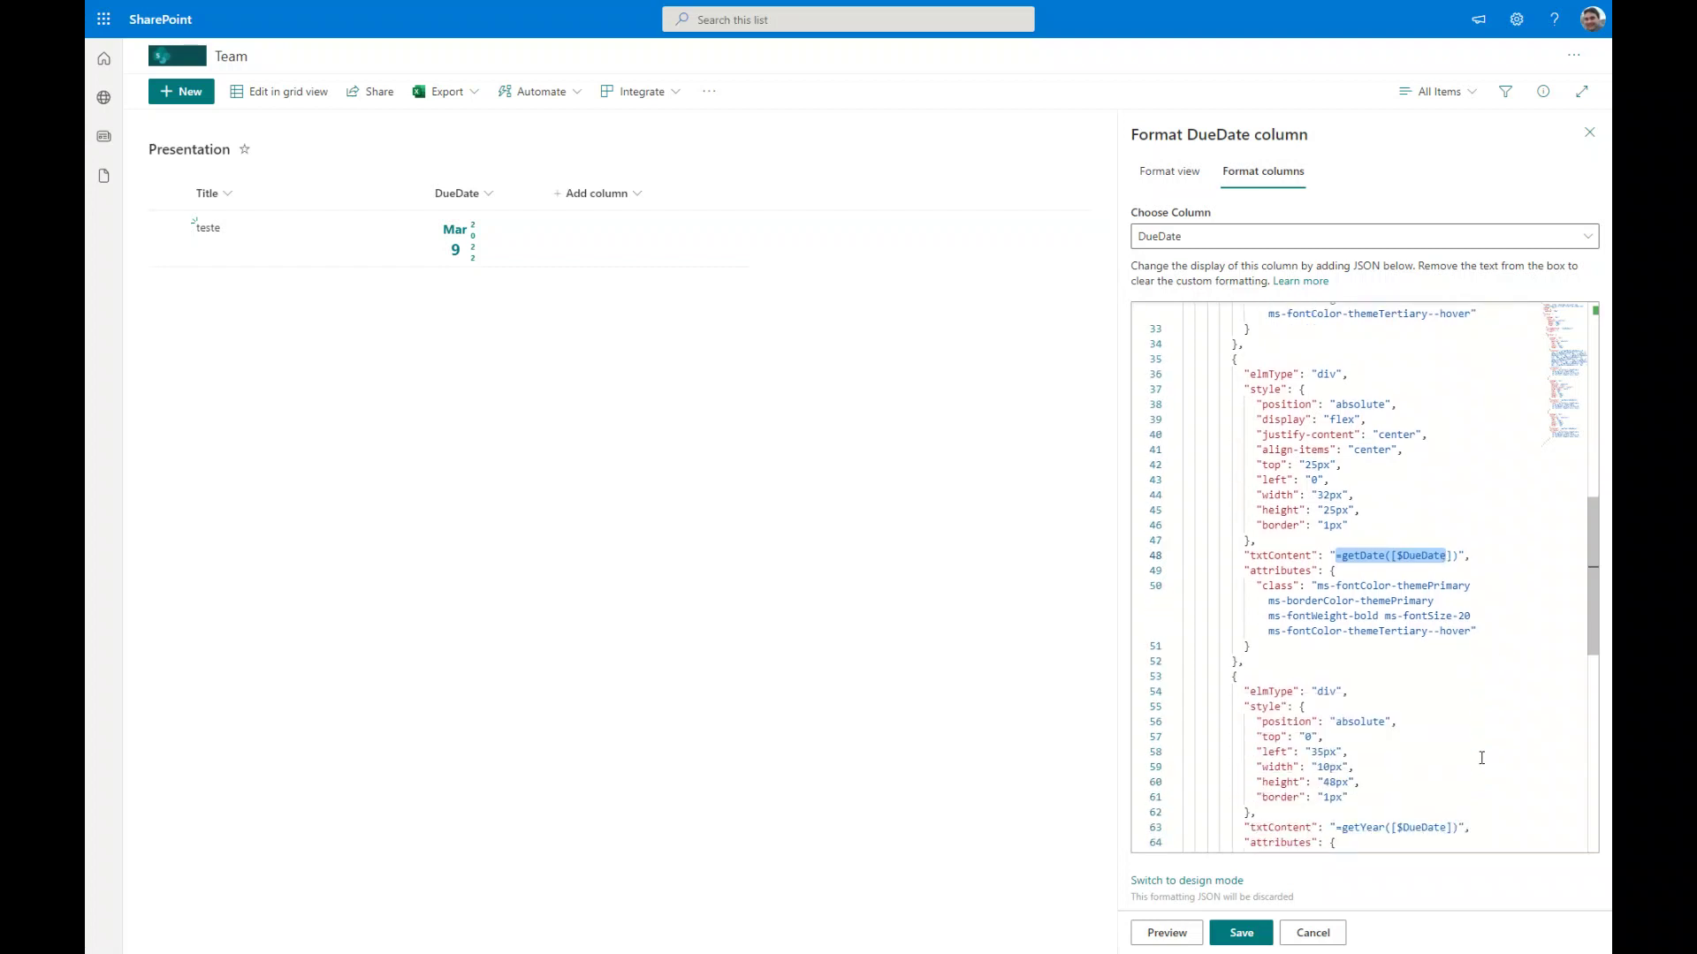
left_click_drag(1336, 827, 1409, 827)
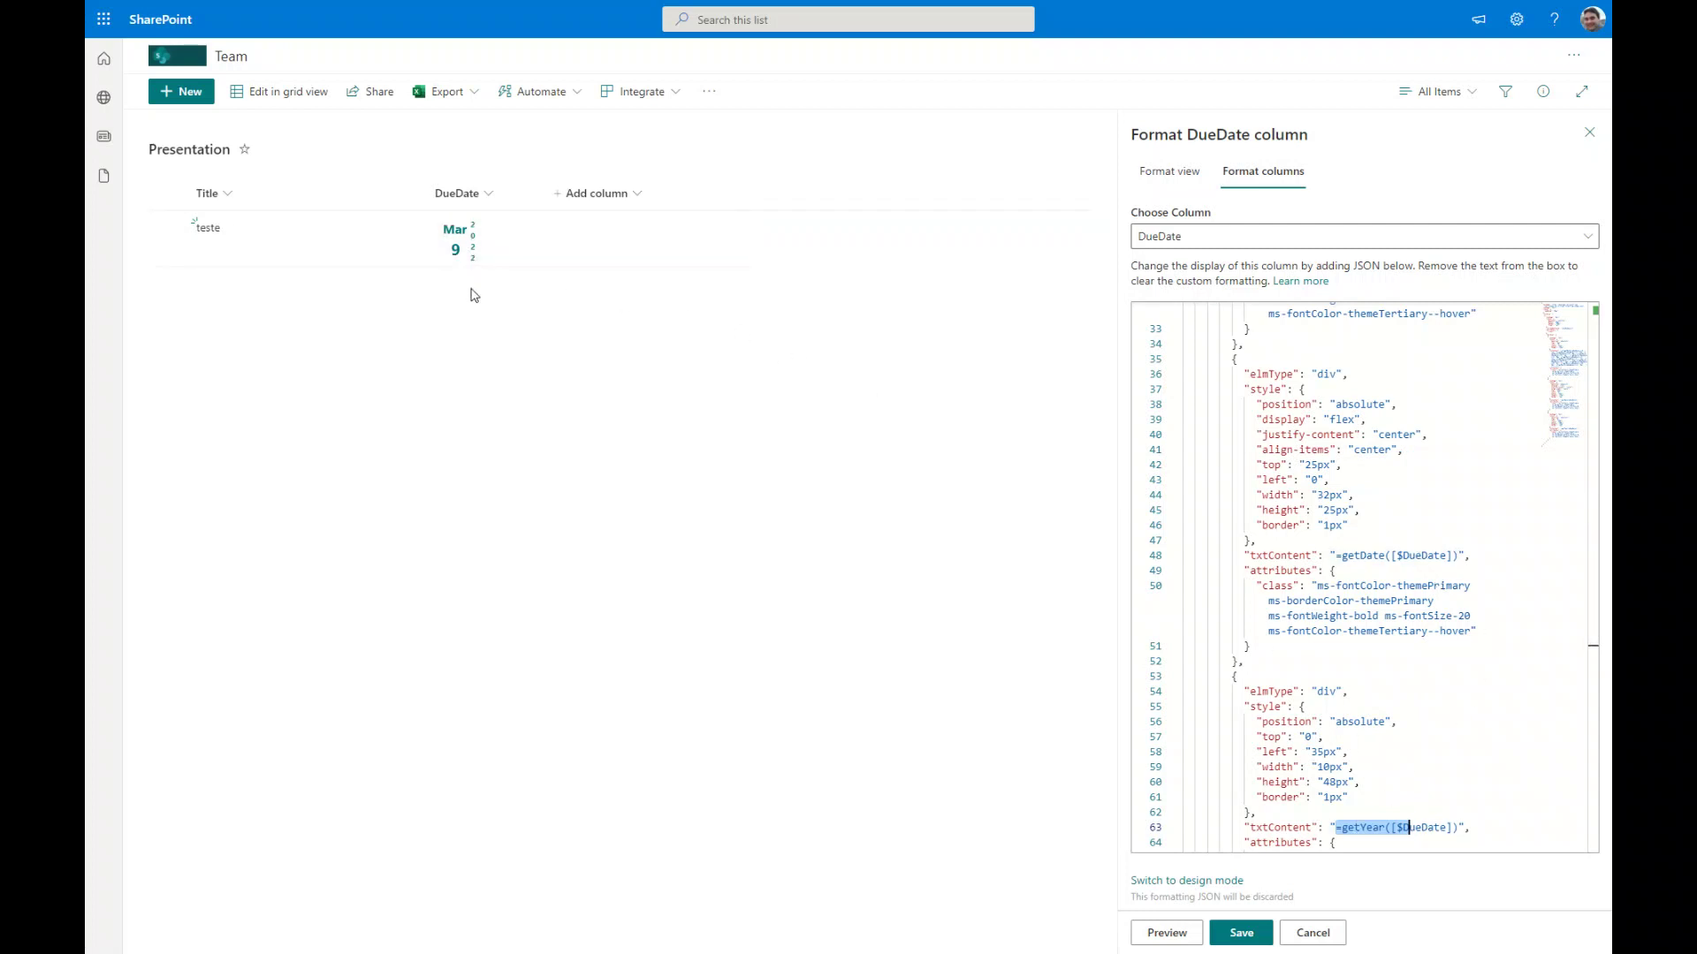
left_click(1265, 944)
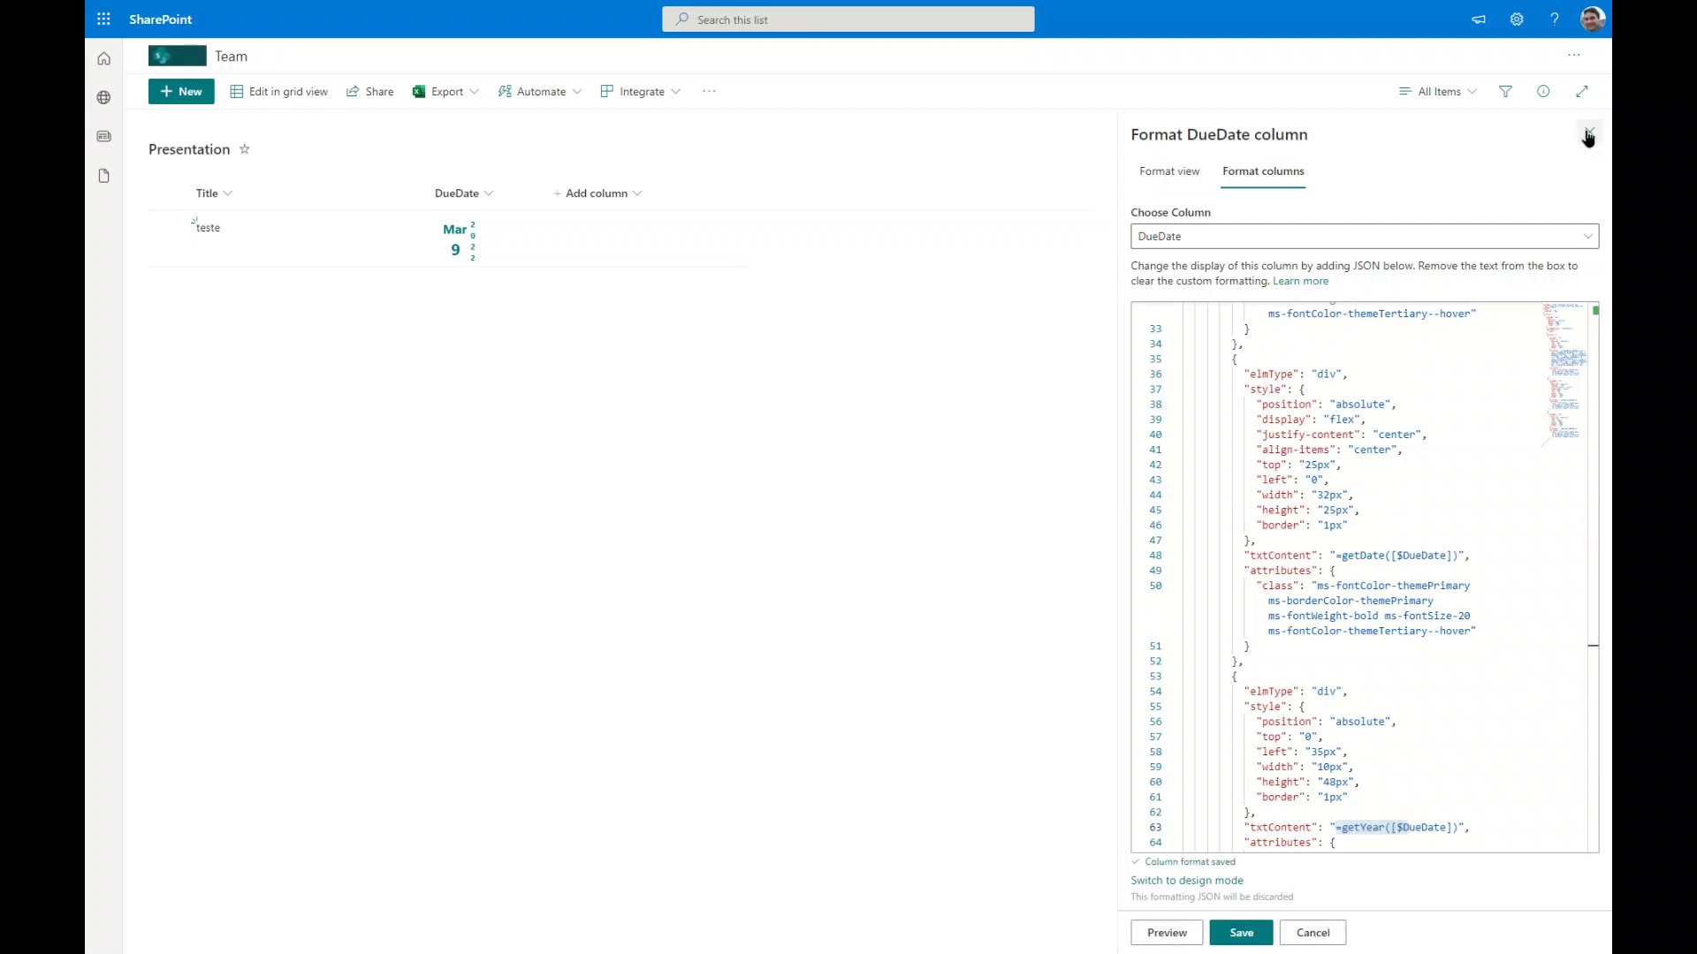
left_click(1588, 135)
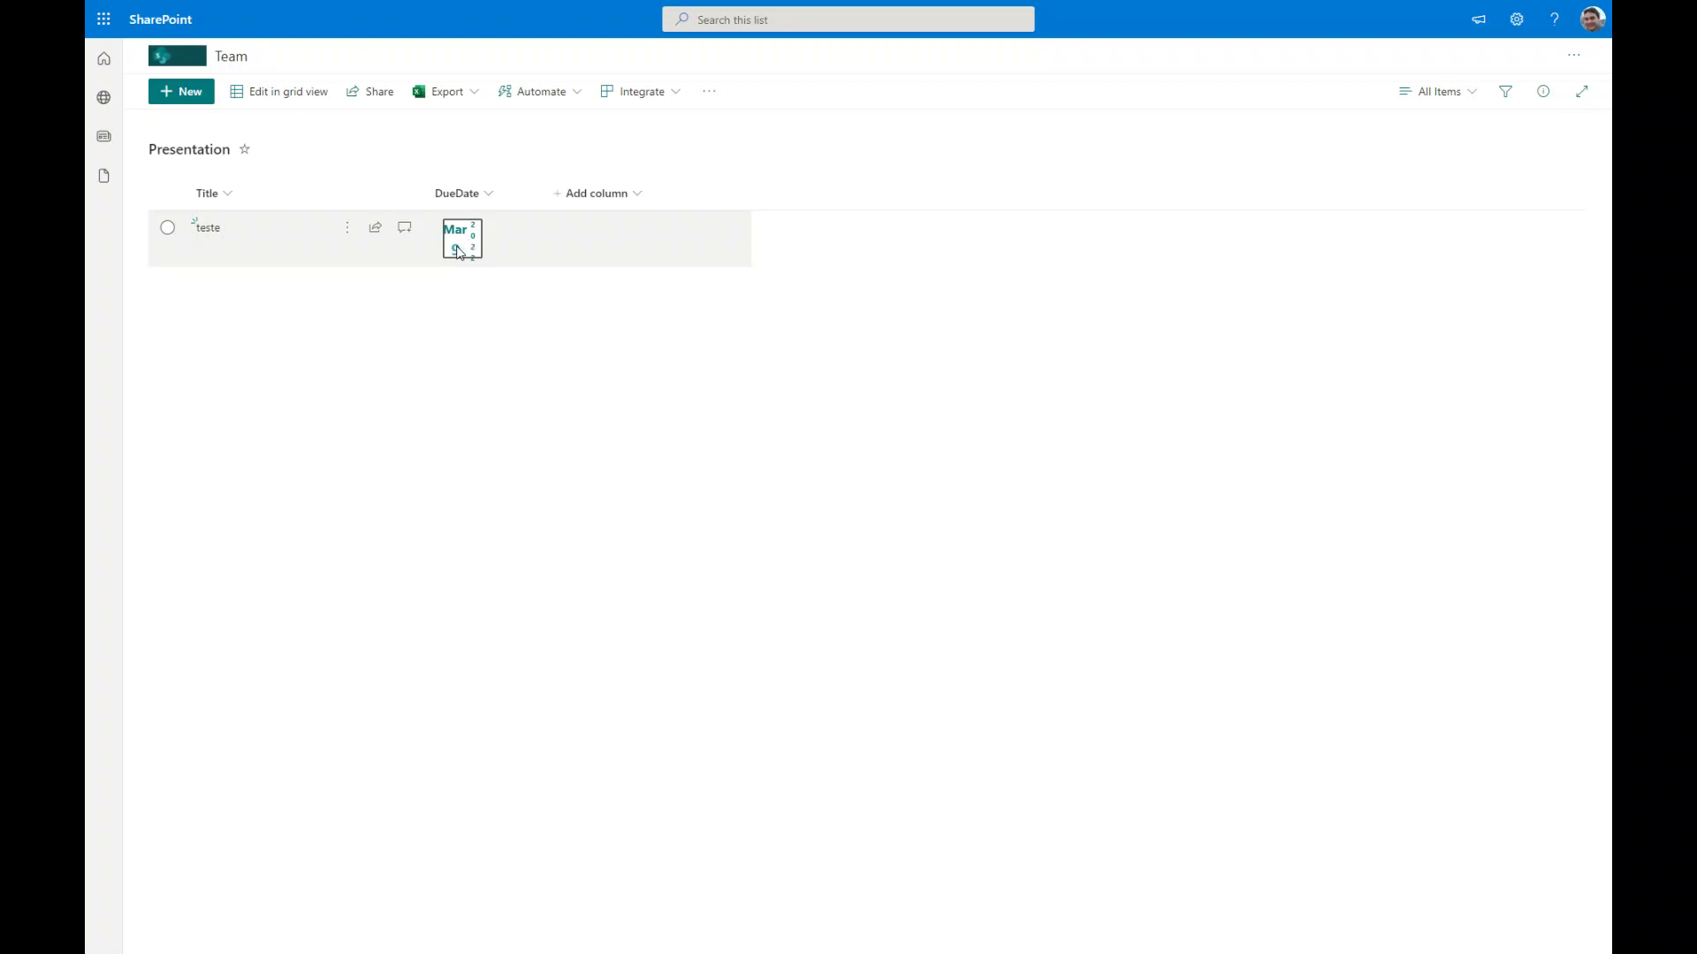
- Change the teste item's DueDate inline to March 7, 2022
left_click(456, 248)
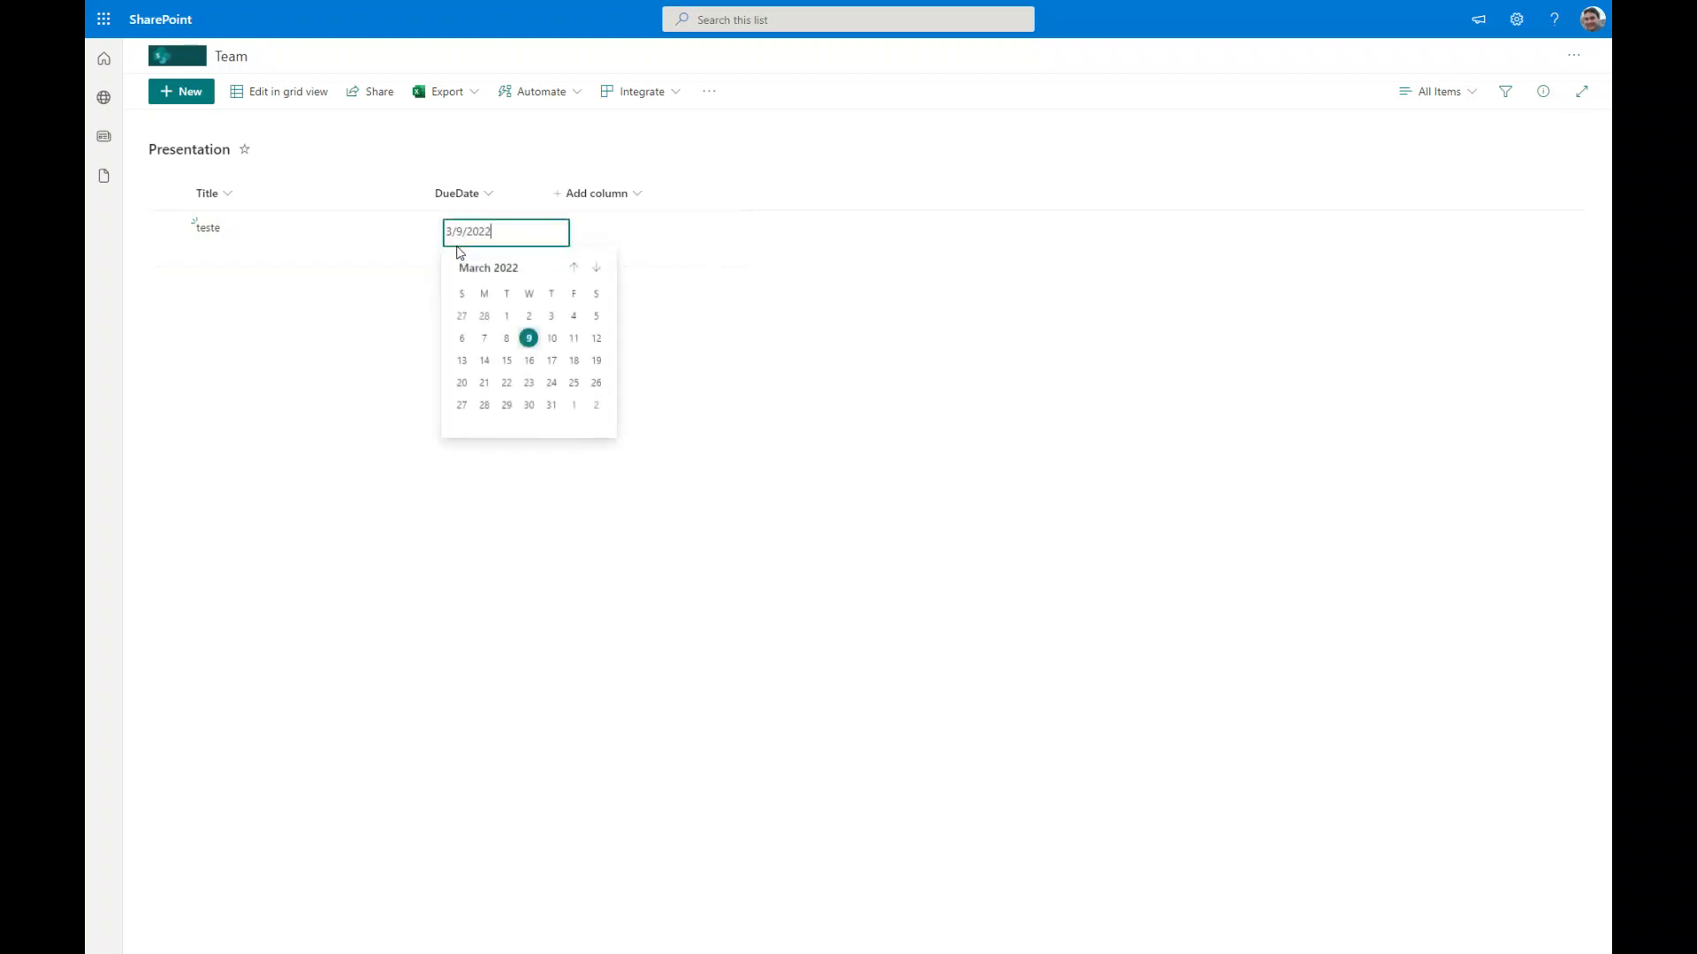
left_click(490, 344)
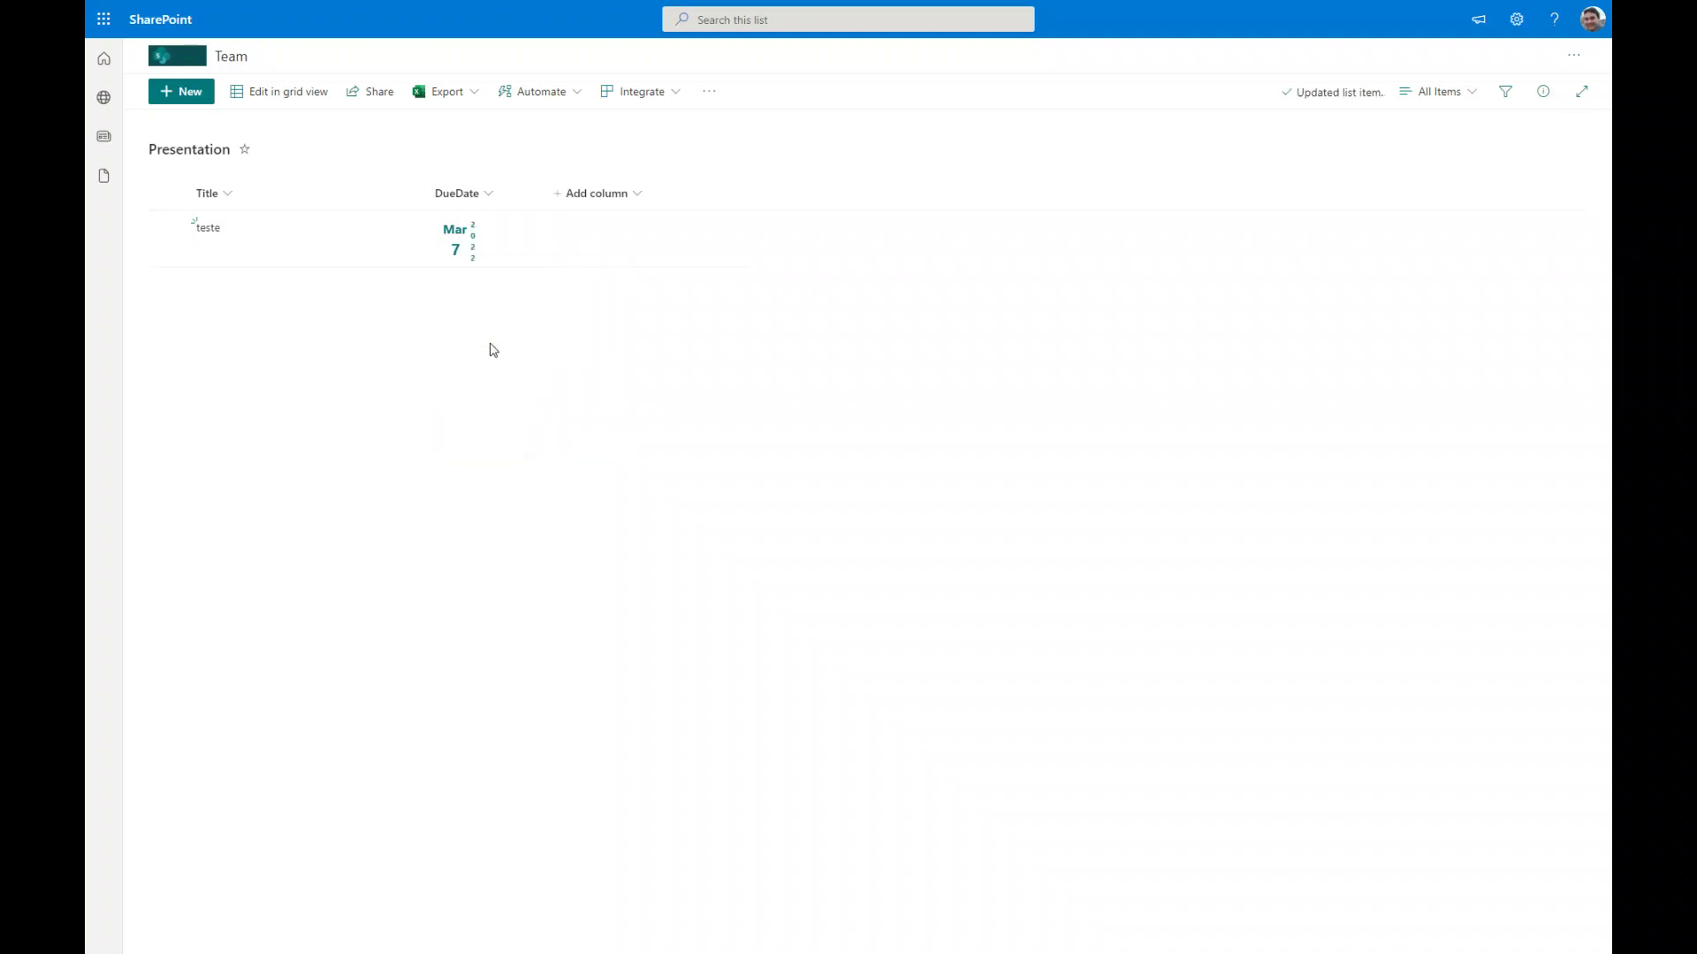